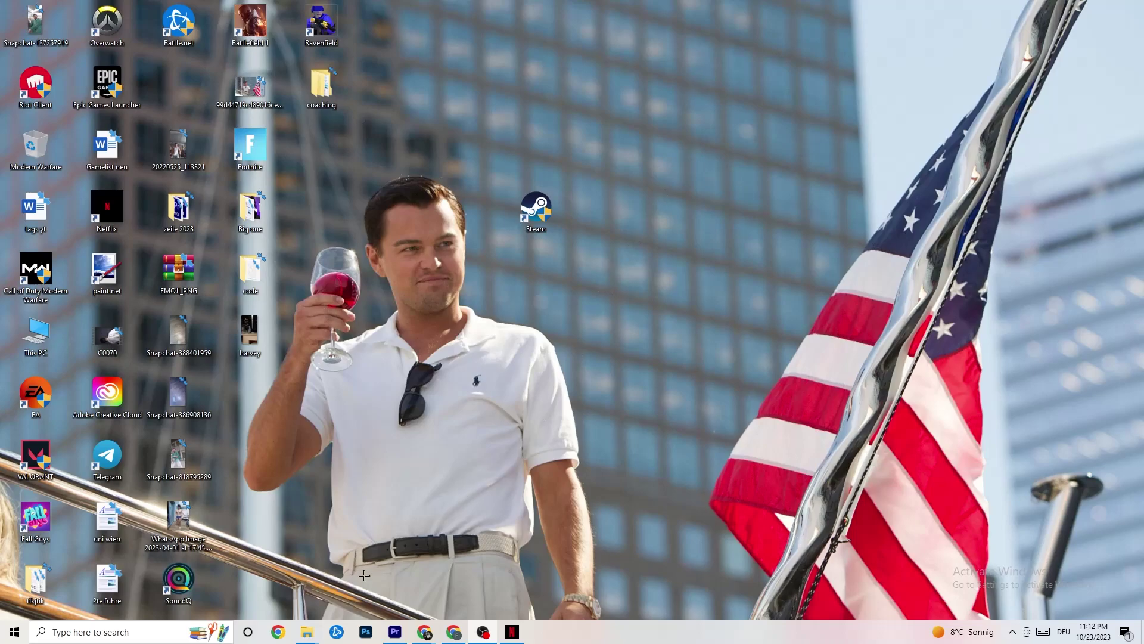
Step: Open the network adapter connections from the Network & Internet settings and view the Ethernet adapter's status
click(3, 640)
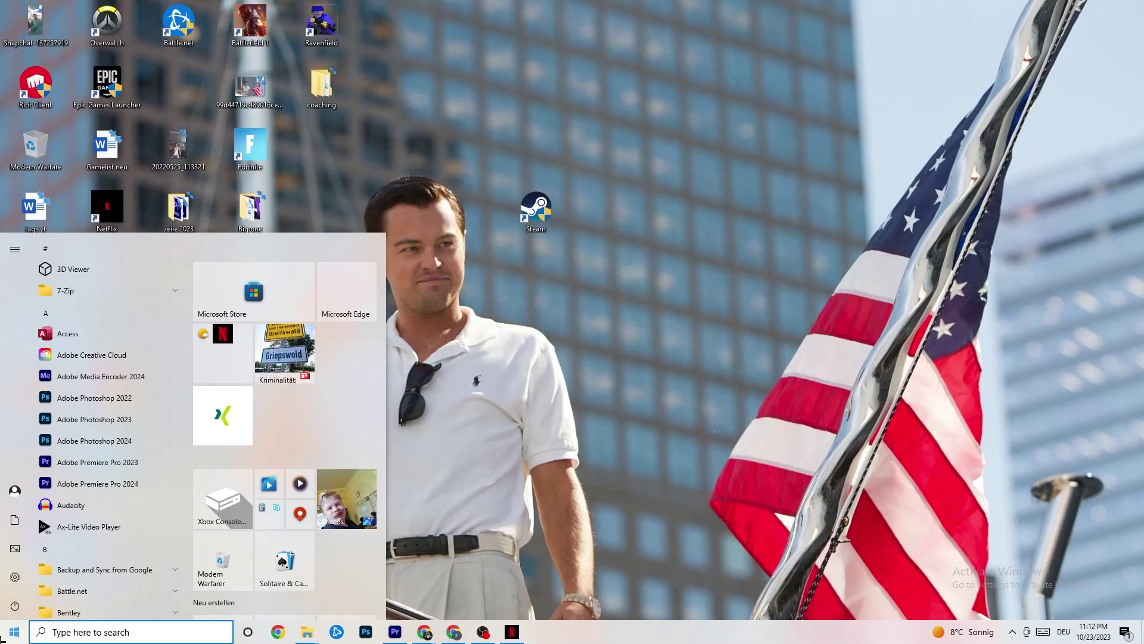
click(12, 577)
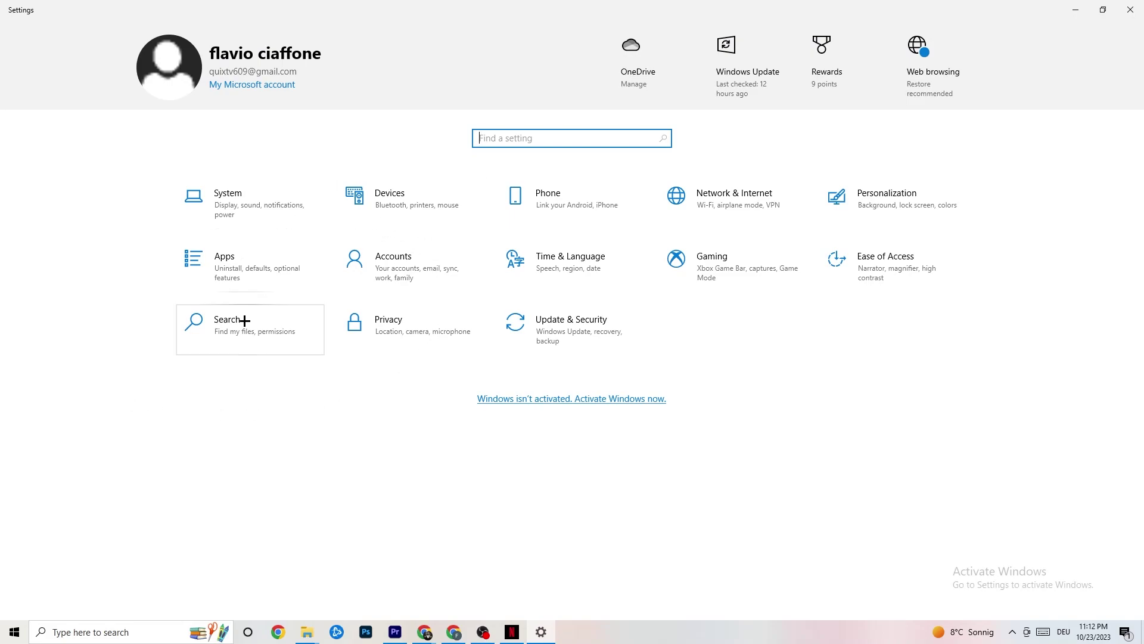
click(755, 201)
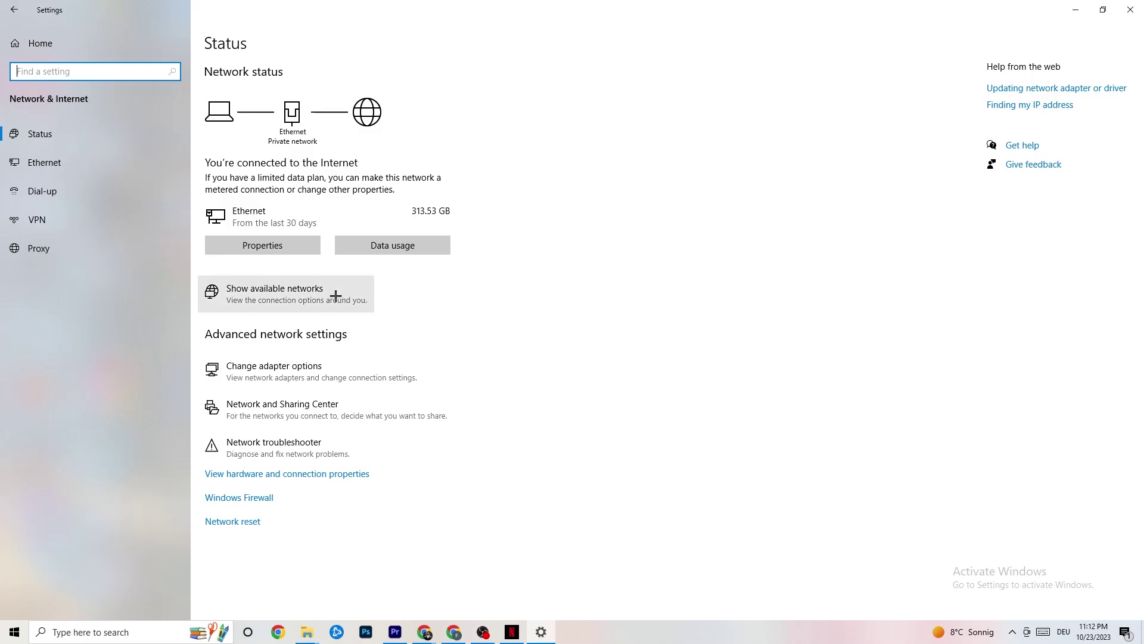
click(327, 363)
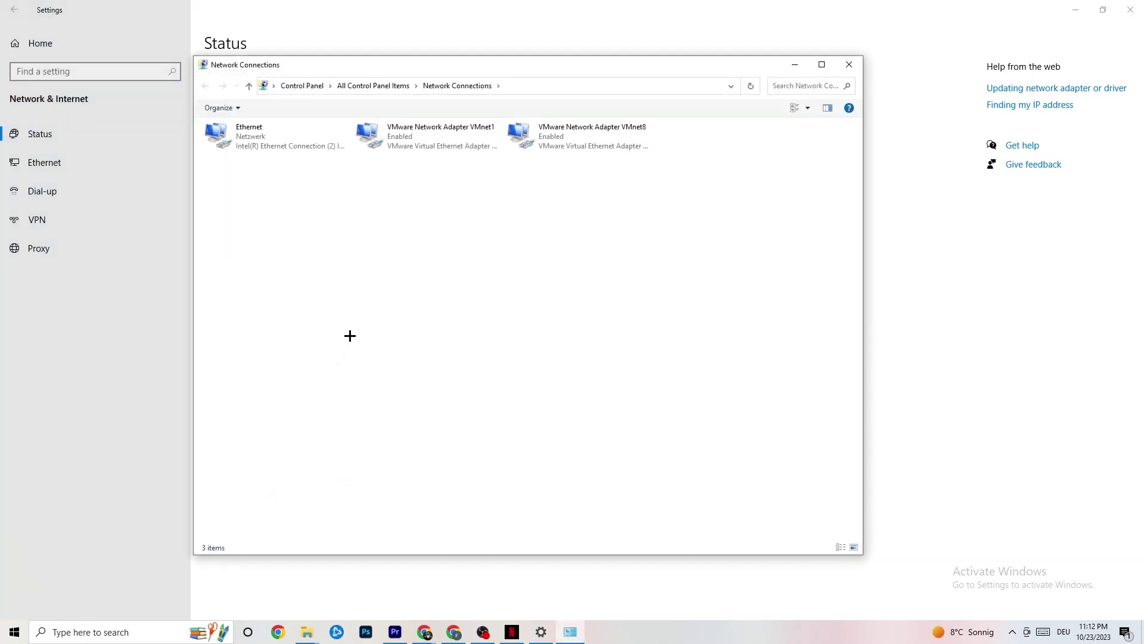
double_click(304, 137)
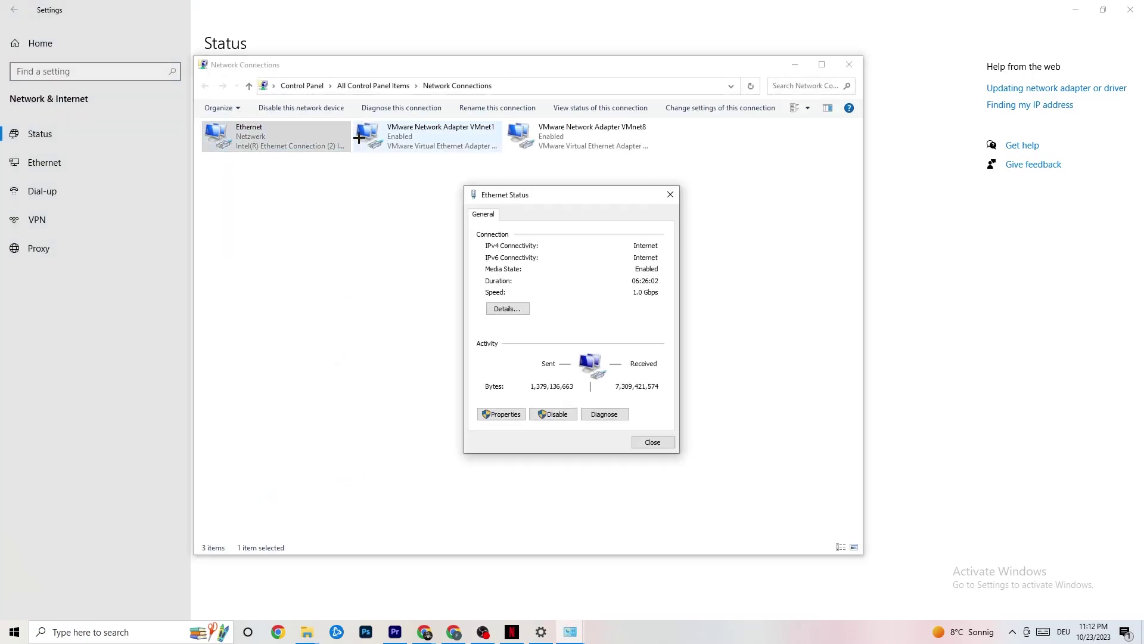
click(670, 194)
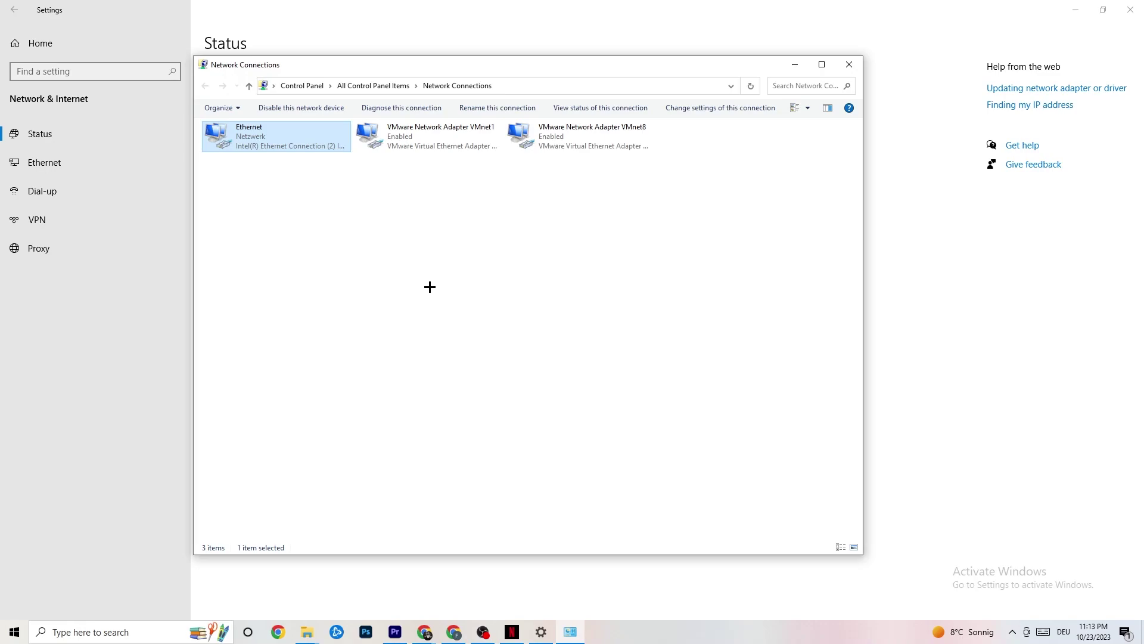
Step: Disable the Ethernet adapter and enable it again, closing the Network Connections window when done
right_click(279, 143)
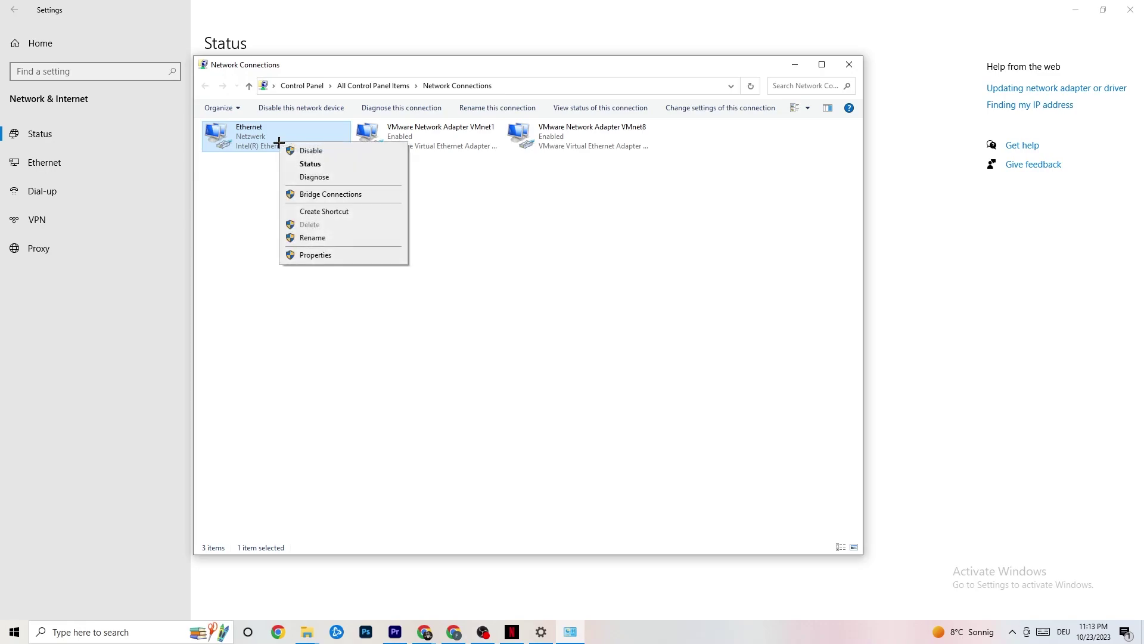
click(324, 152)
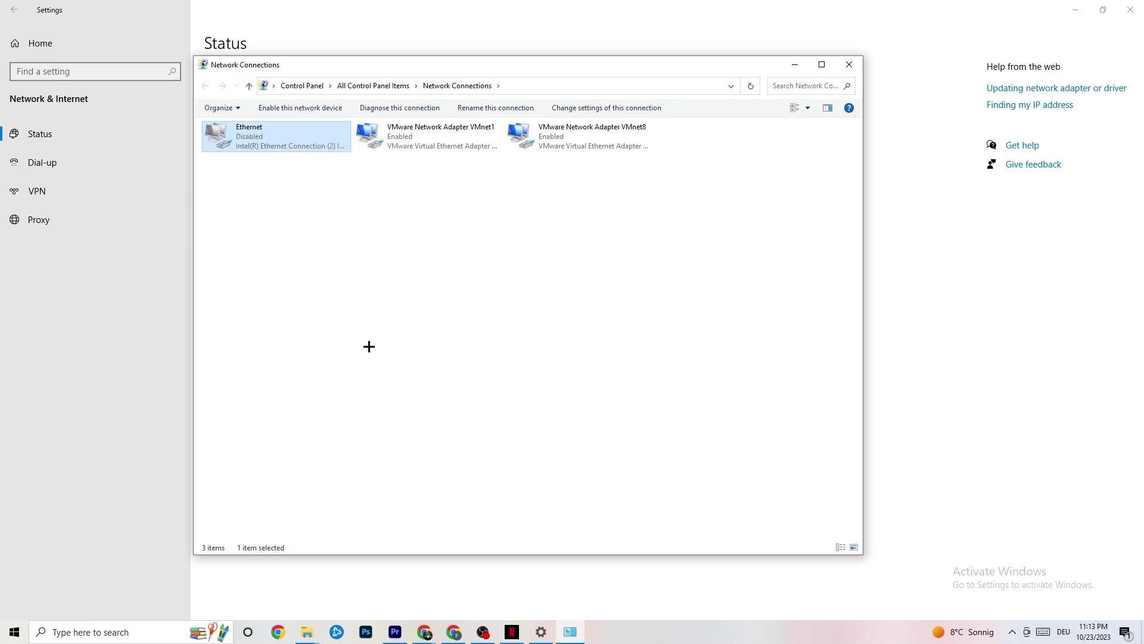
right_click(276, 143)
click(310, 153)
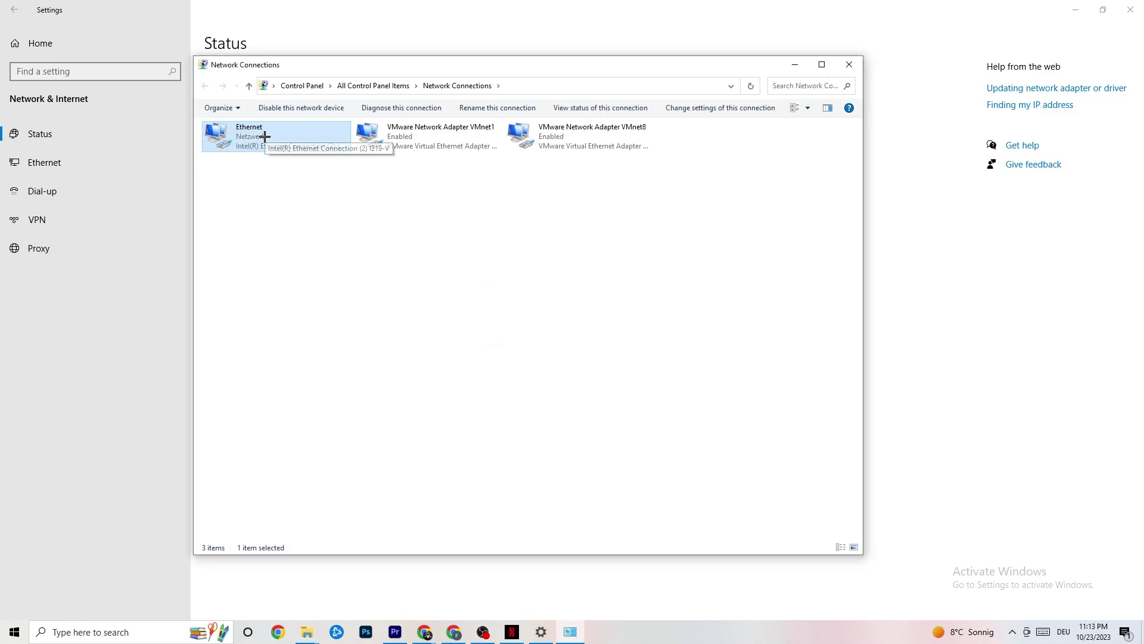
click(850, 64)
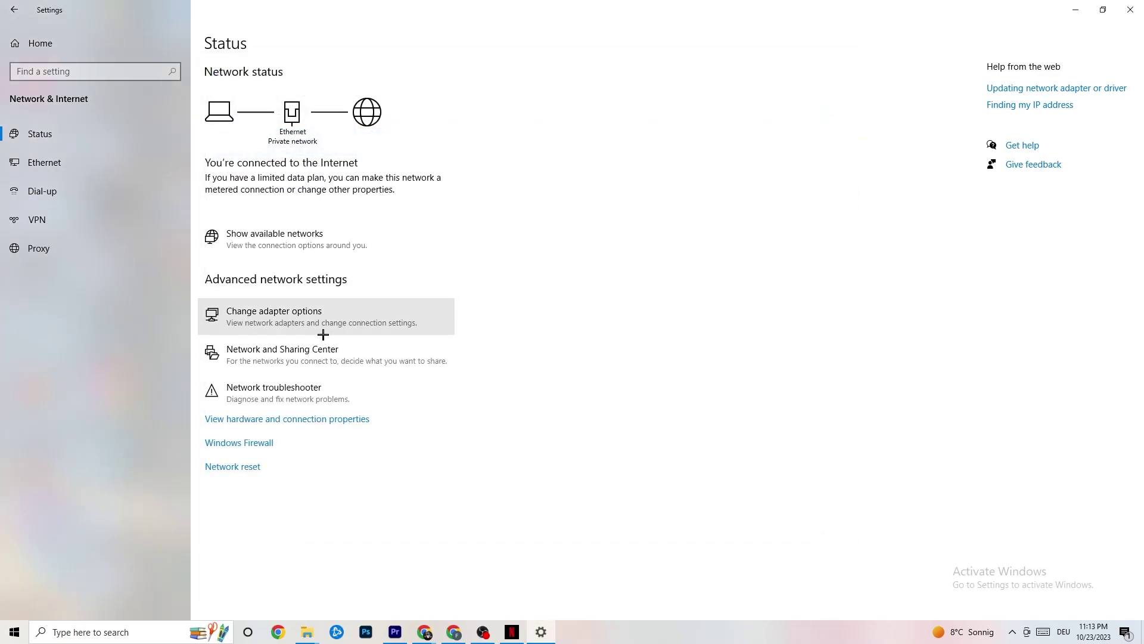
Step: Open the Network and Sharing Center and view the Windows troubleshooting page for network problems
click(285, 353)
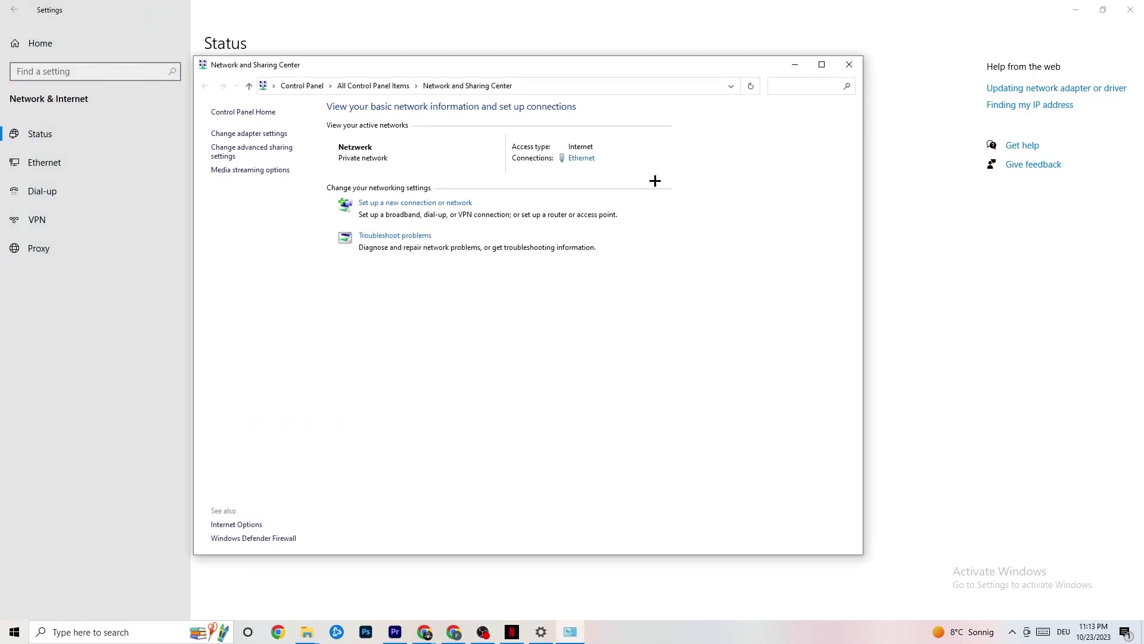
click(817, 65)
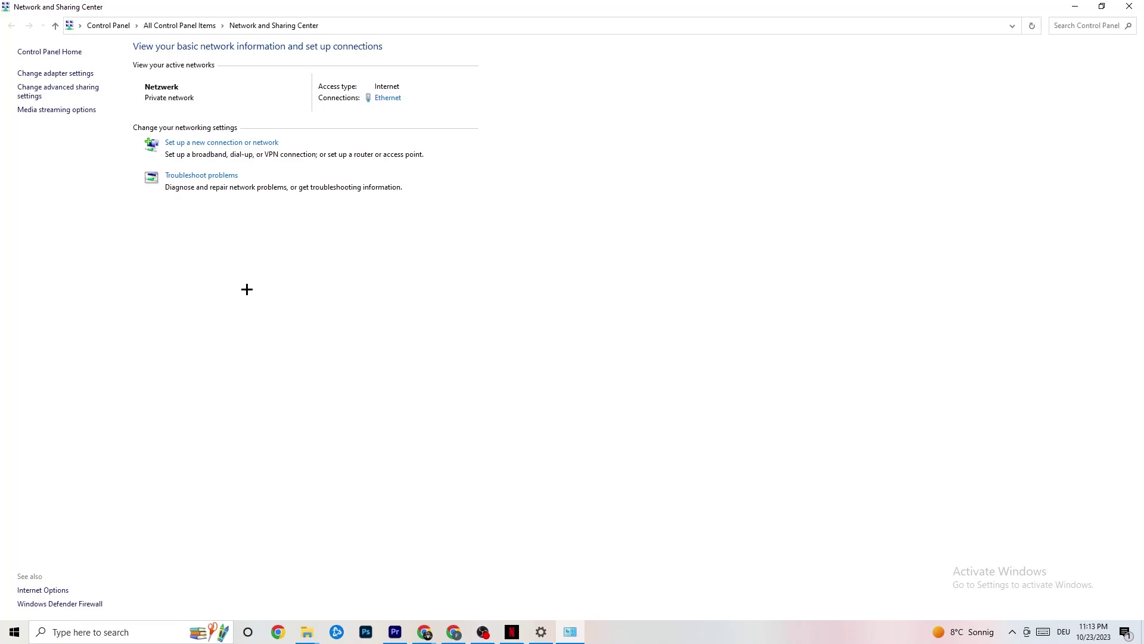
click(219, 176)
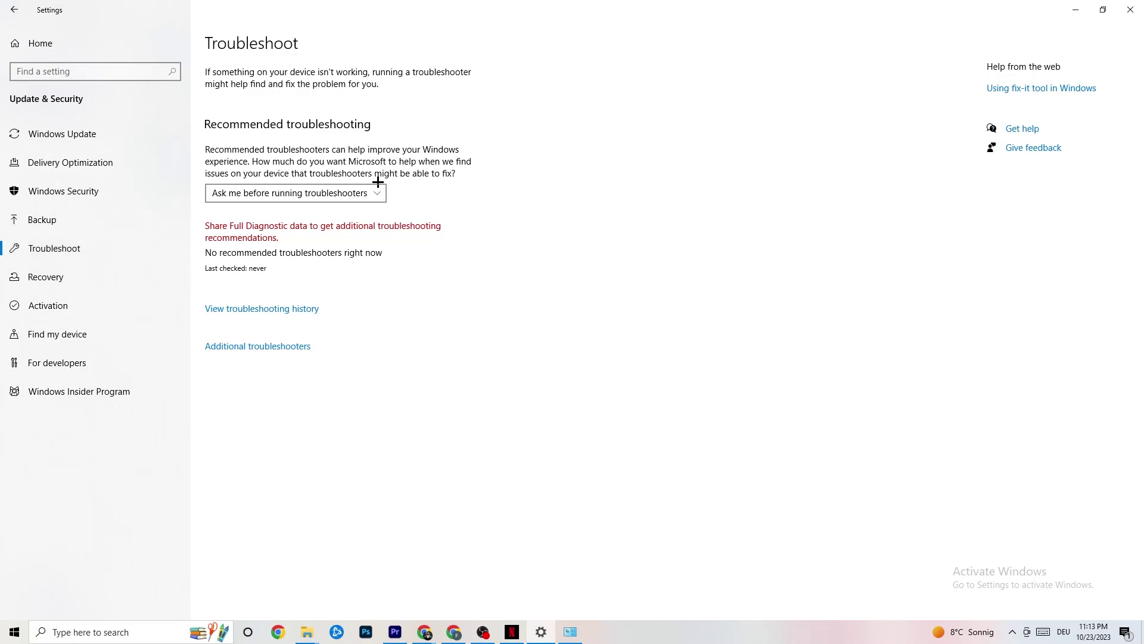
click(1118, 3)
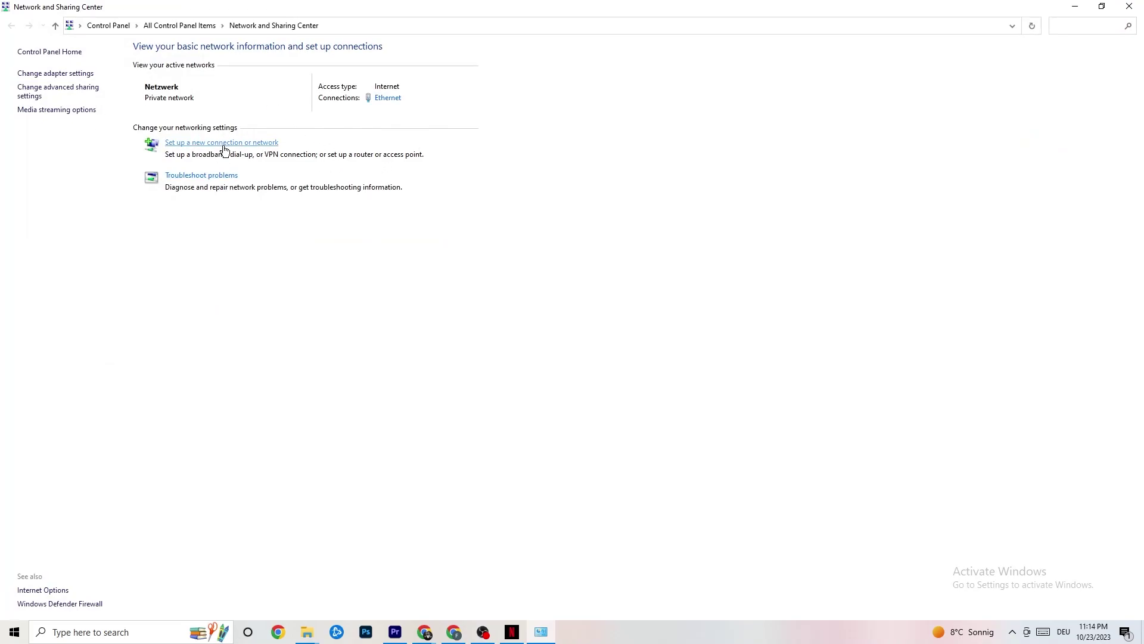
Step: Open the Internet Protocol Version 4 (TCP/IPv4) properties of the active Ethernet connection
click(393, 99)
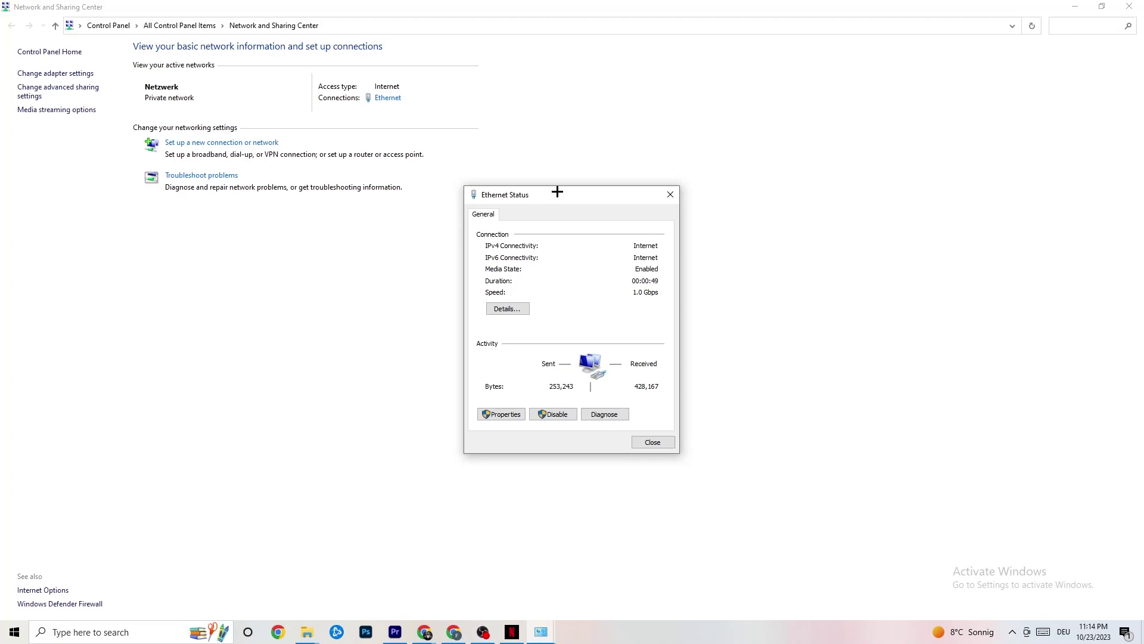
drag(557, 191, 378, 173)
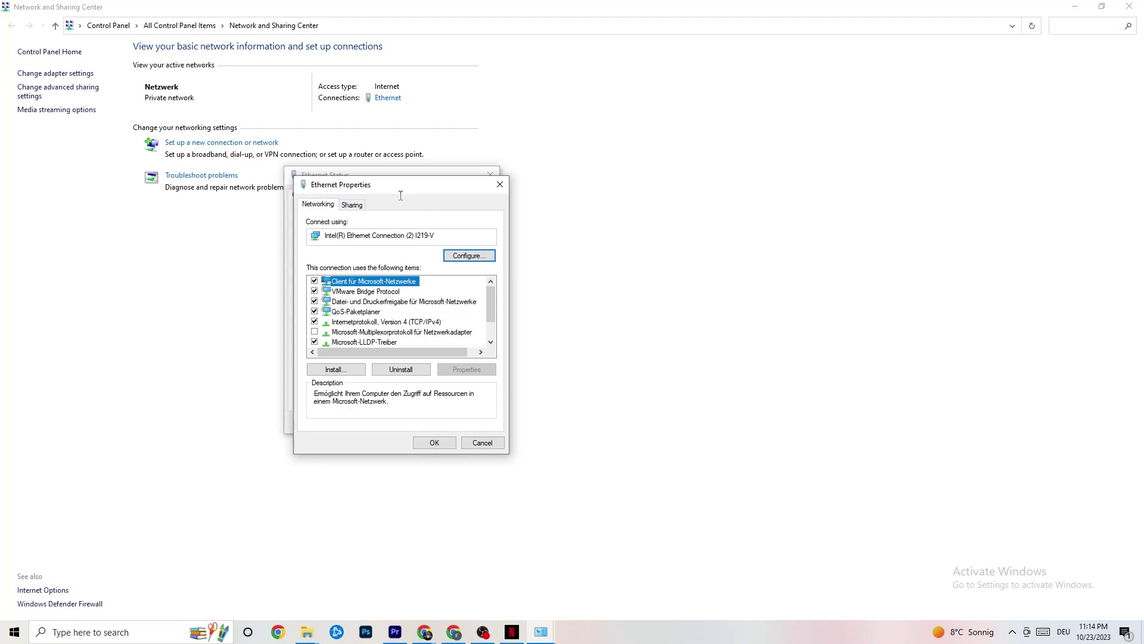
drag(385, 182, 450, 117)
scroll(429, 243, down, 2)
scroll(465, 276, up, 2)
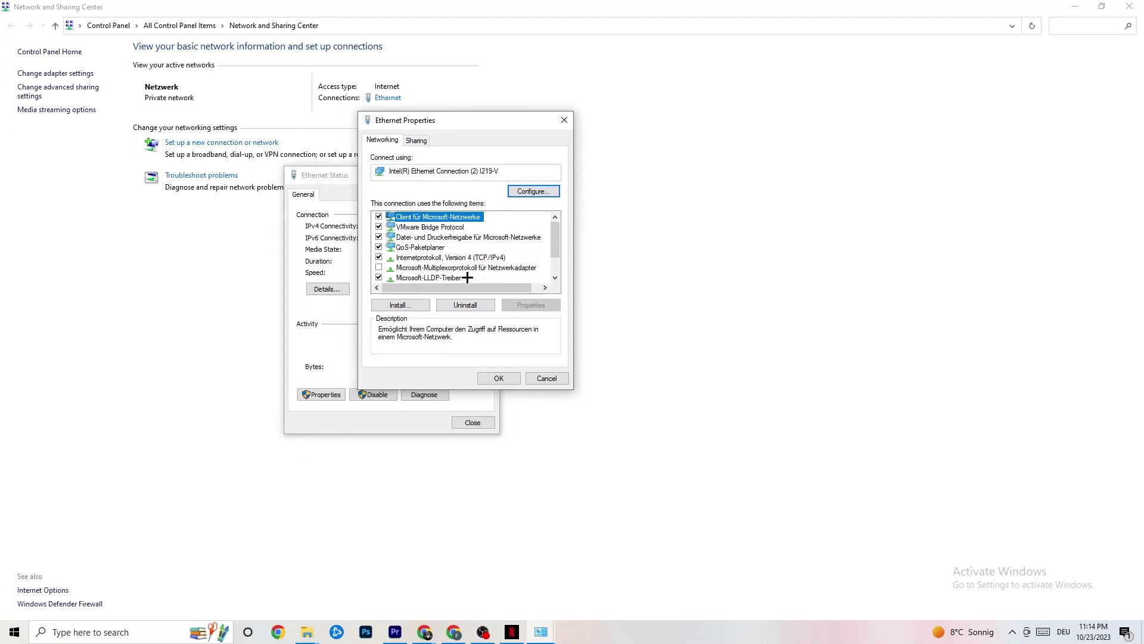
double_click(434, 257)
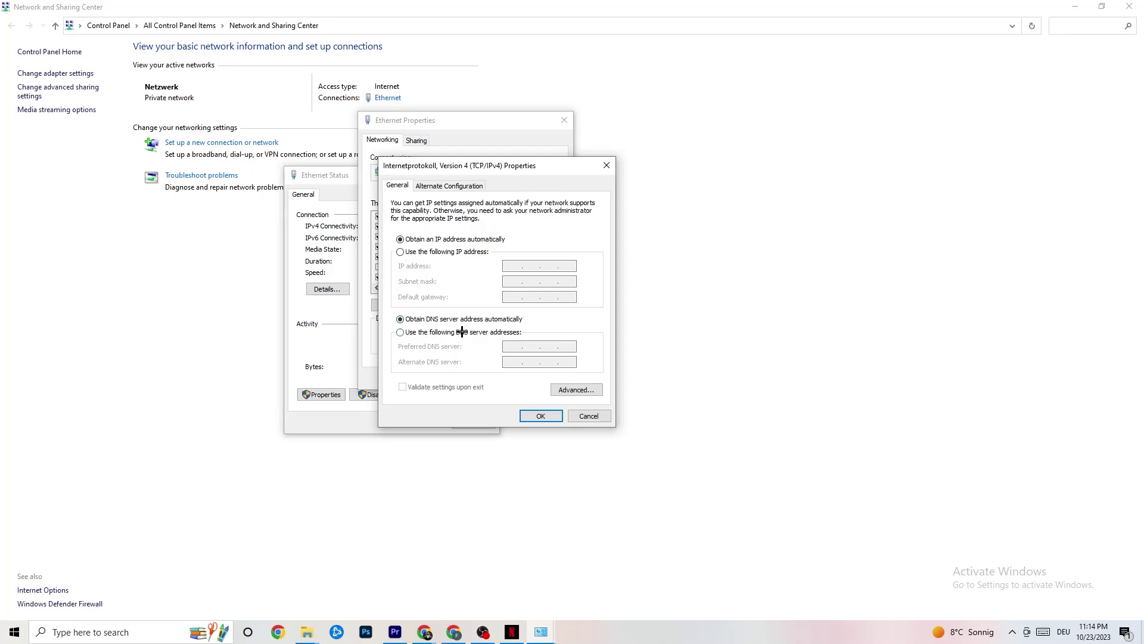
Step: Try the option for manually specified DNS server addresses in IPv4, and close the network windows without applying it
click(402, 334)
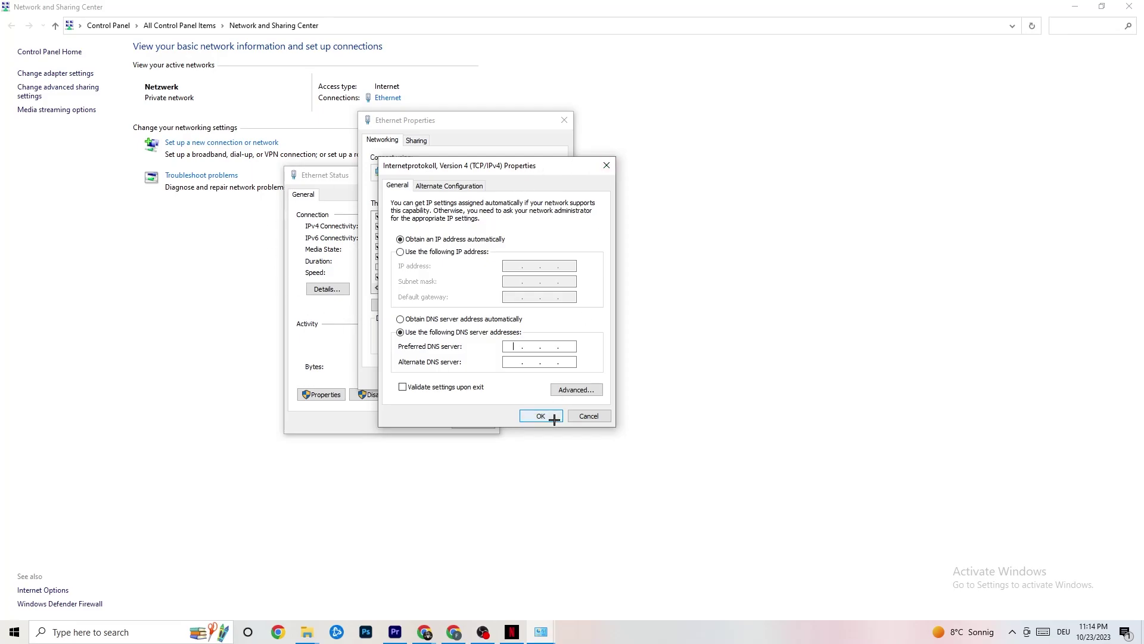
click(605, 166)
click(564, 121)
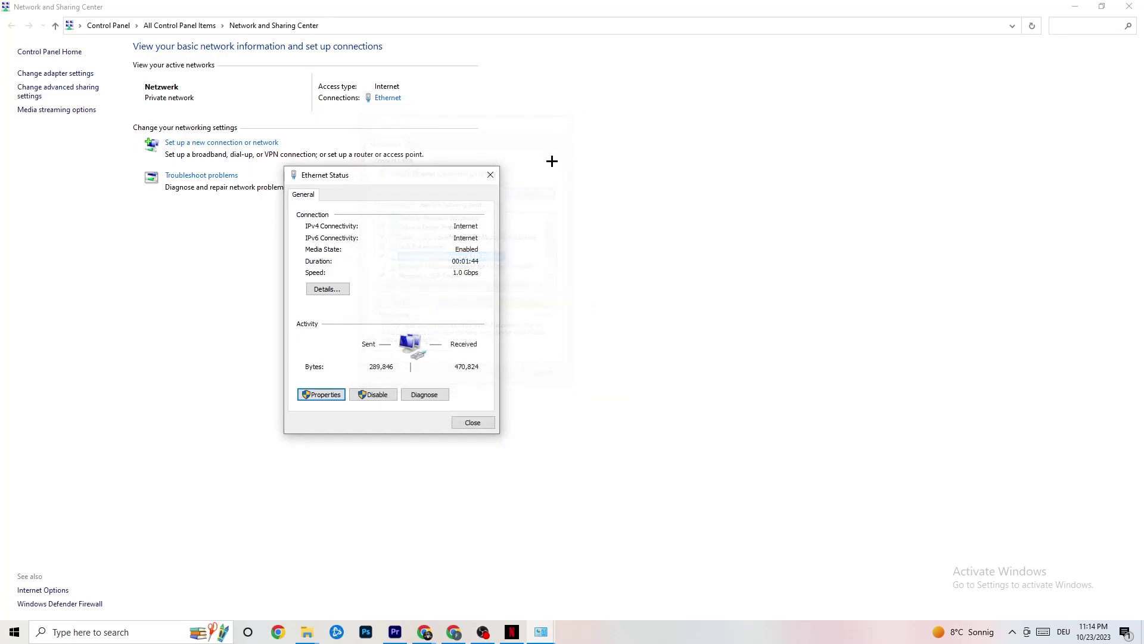
click(491, 175)
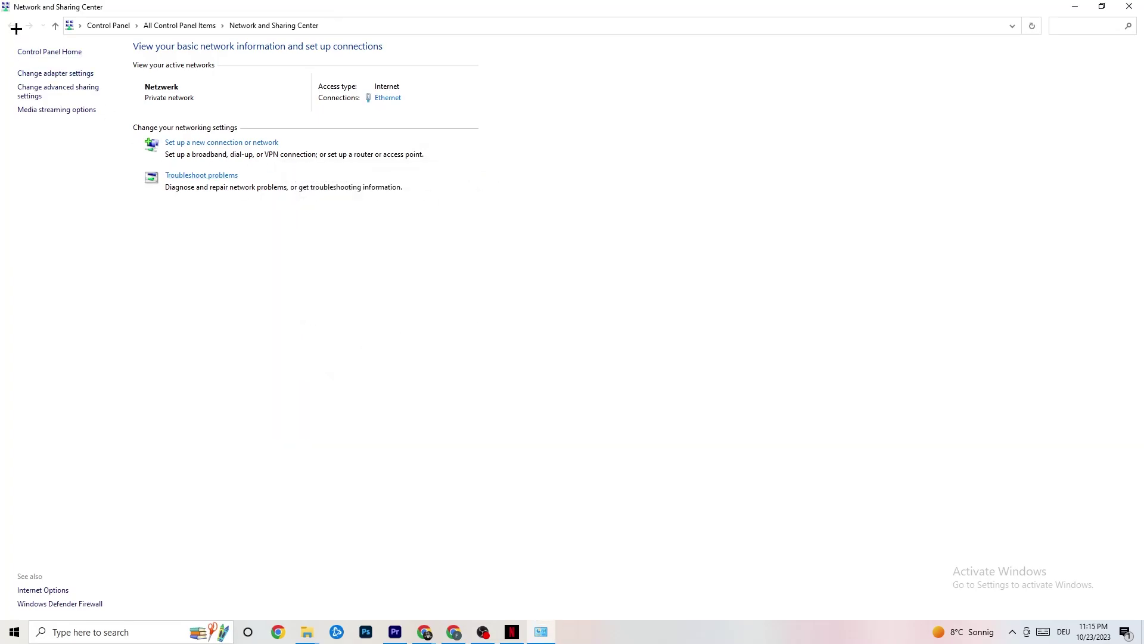
click(1129, 6)
Step: View the online help on updating the network adapter or driver from the Network & Internet status page
click(14, 632)
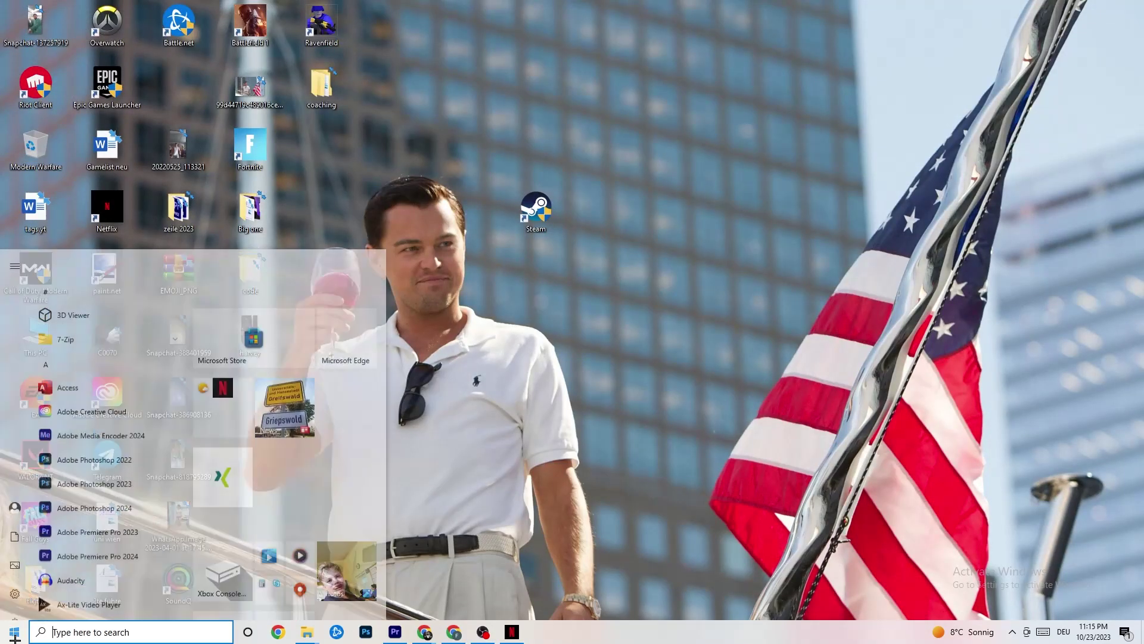
click(14, 575)
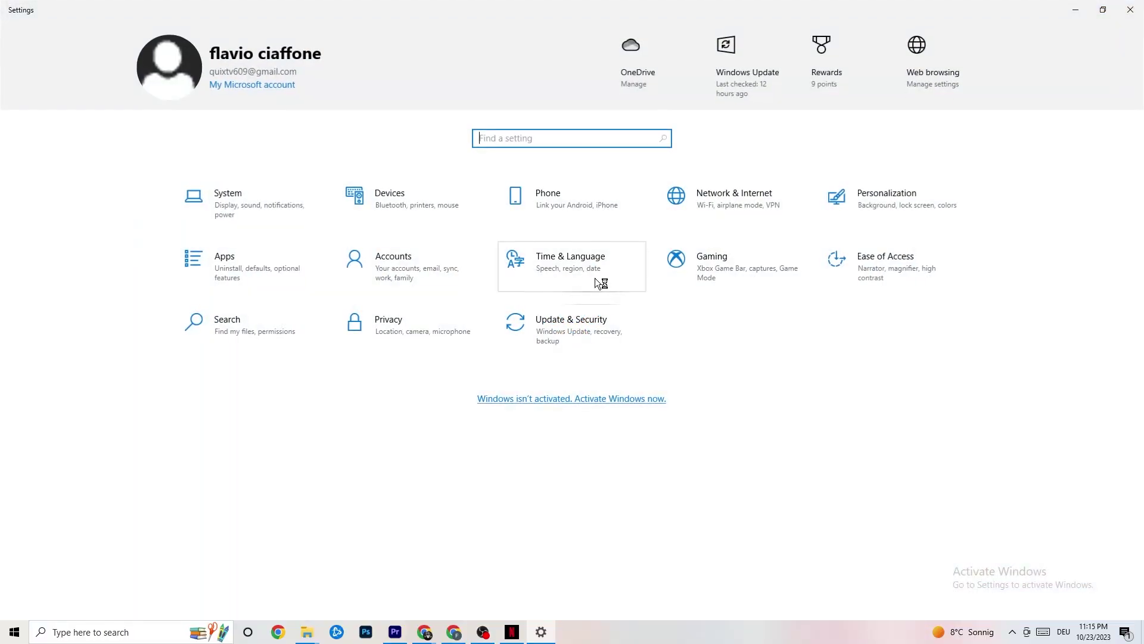
click(717, 202)
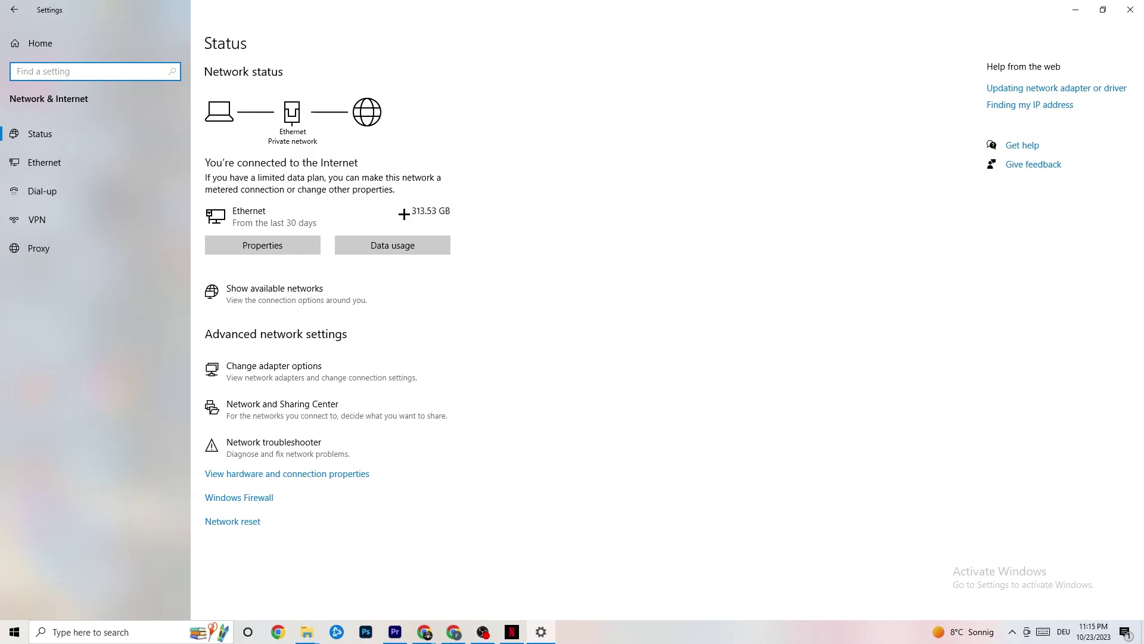
click(1059, 92)
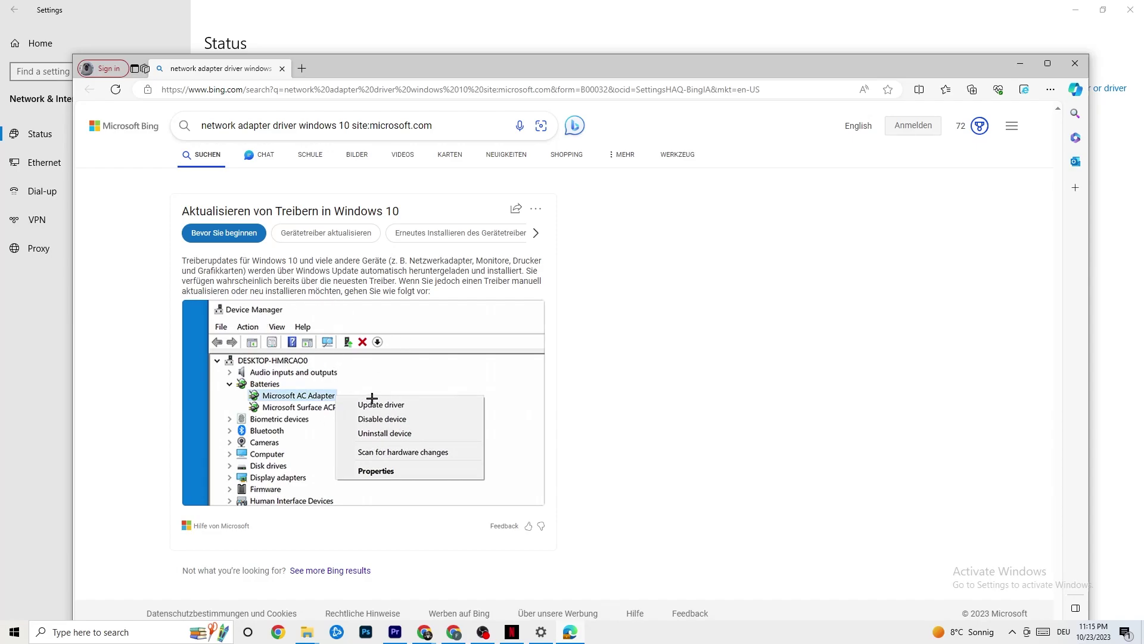
click(1084, 64)
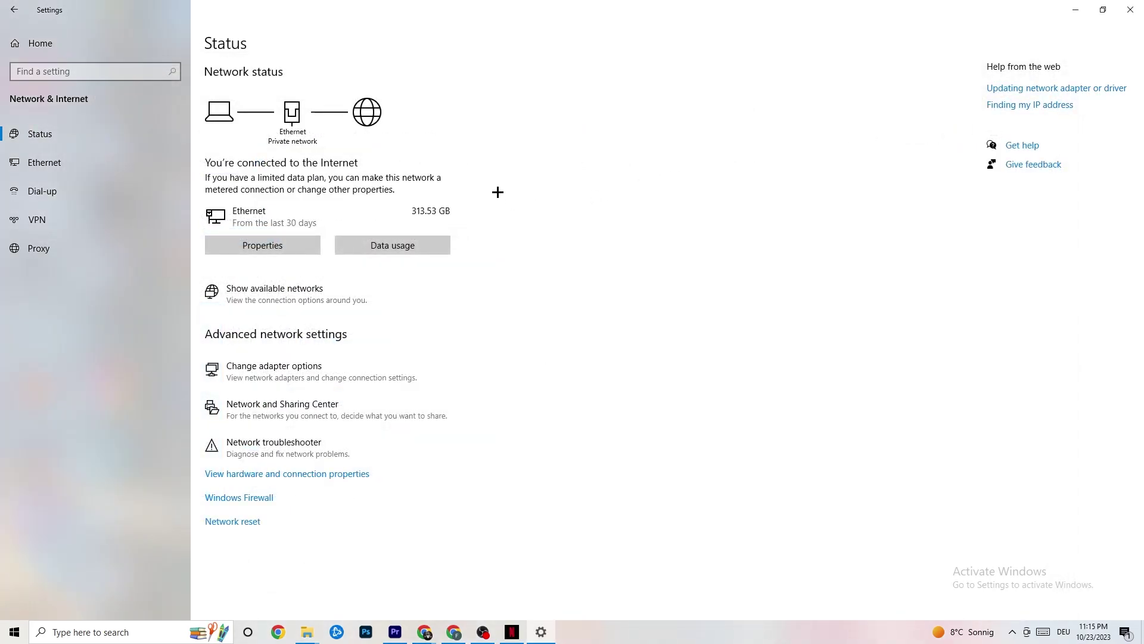
Step: Show the available networks from the network status page, and close Settings
click(344, 294)
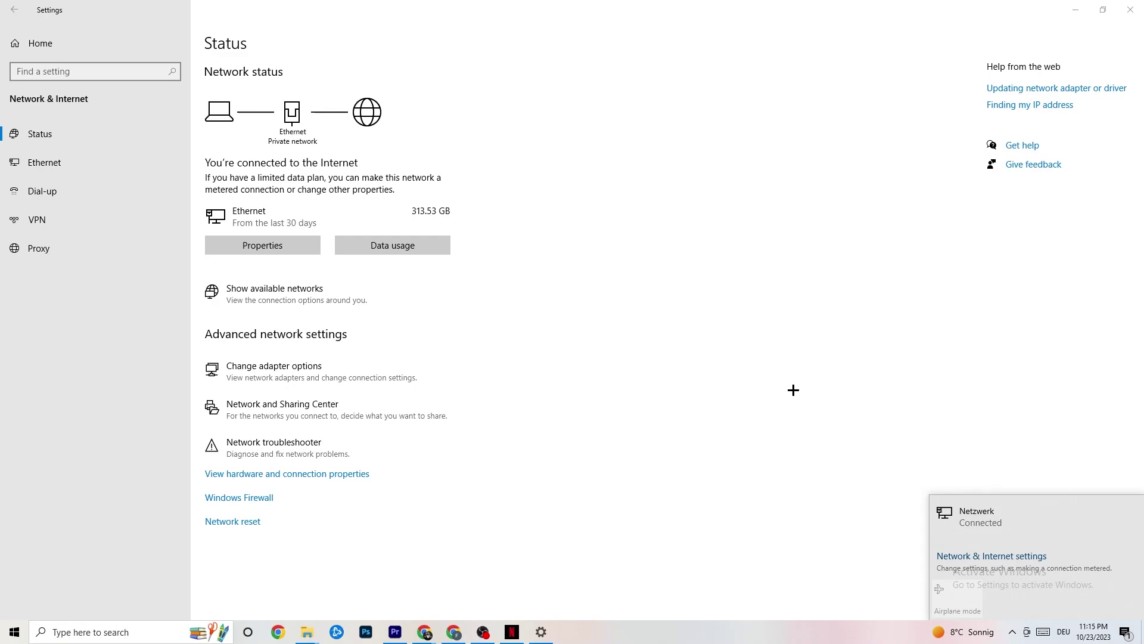
click(708, 360)
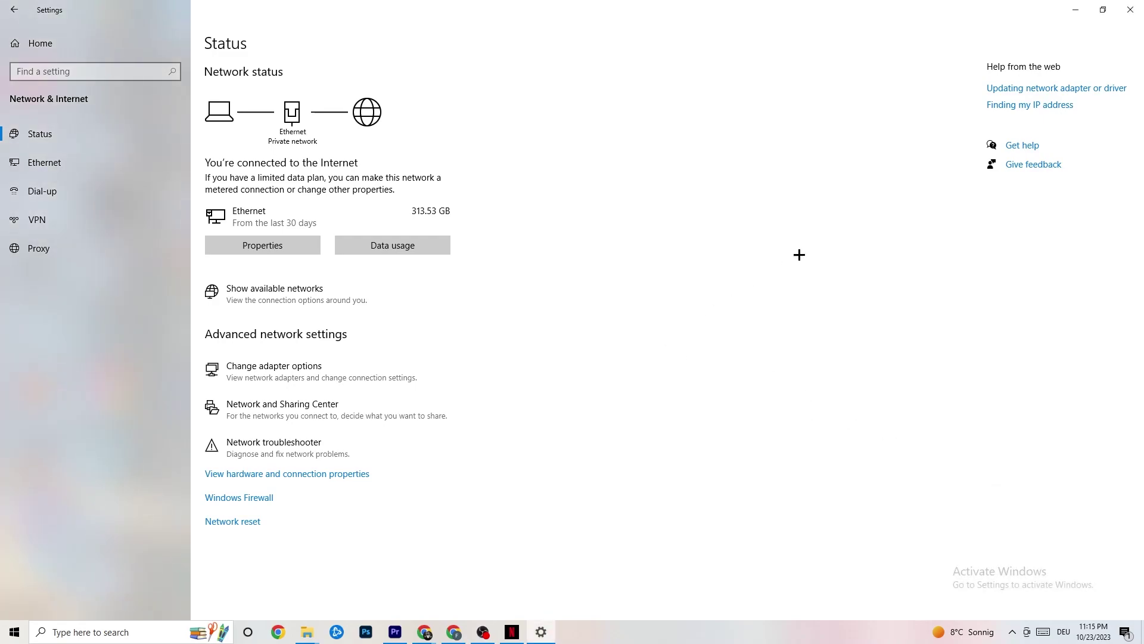
click(1131, 9)
Step: View the Windows Update status under Update & Security, and close Settings
key(super)
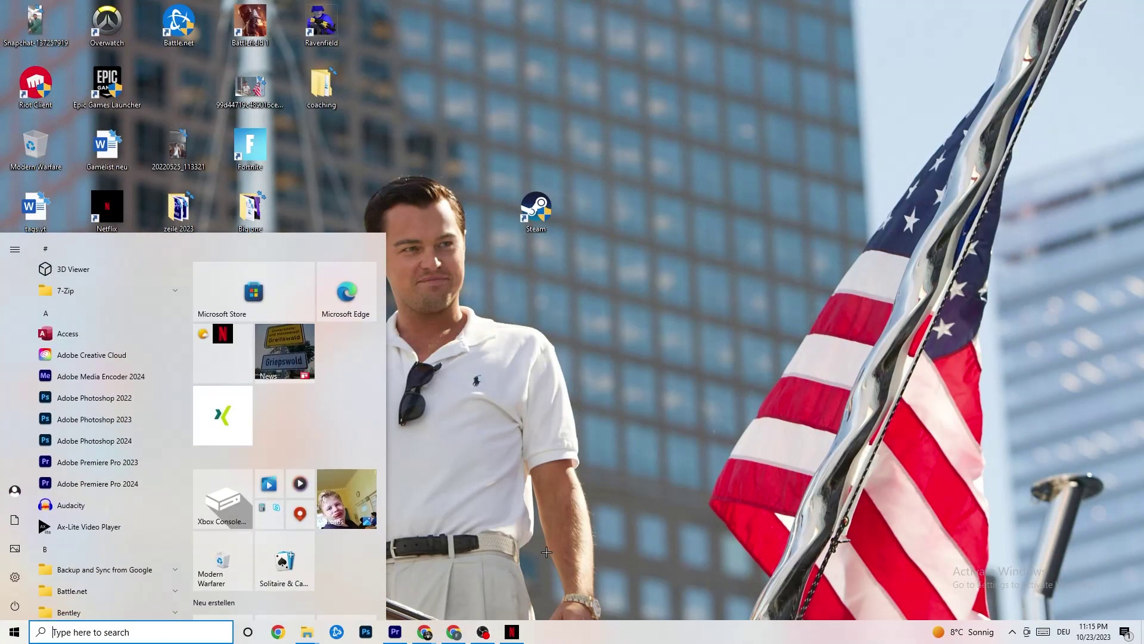
mouse_move(23, 586)
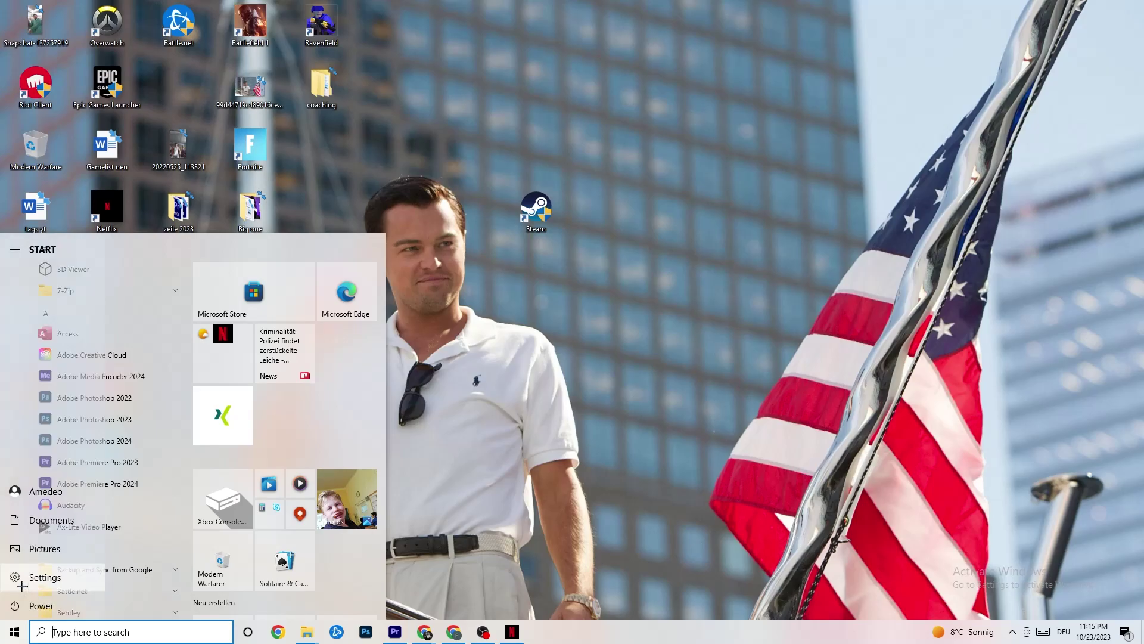
click(22, 584)
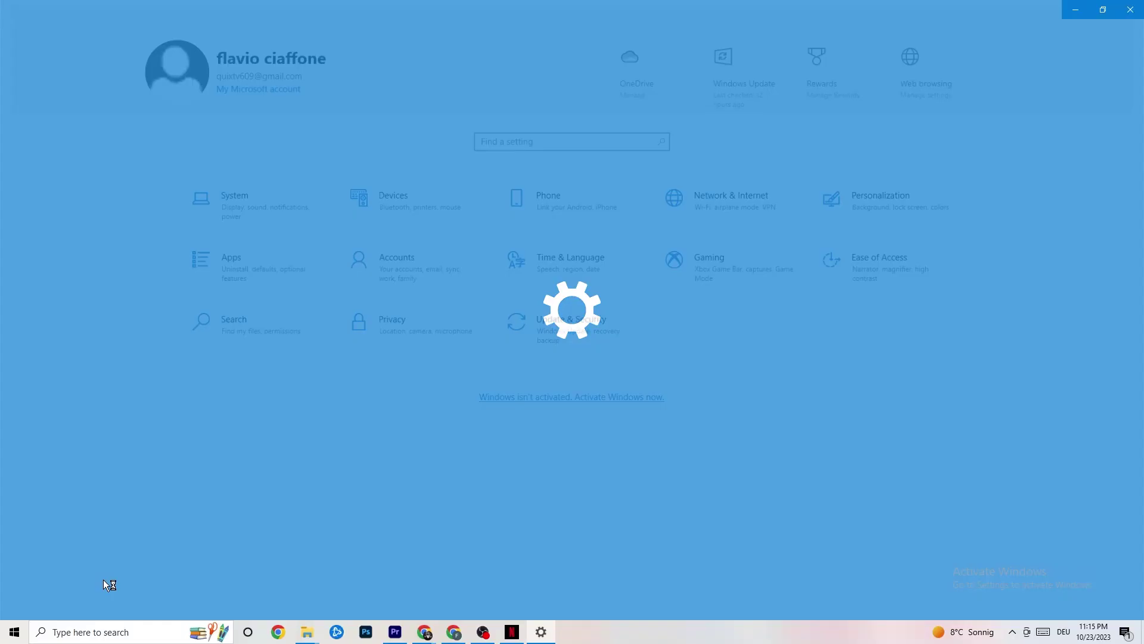
click(599, 327)
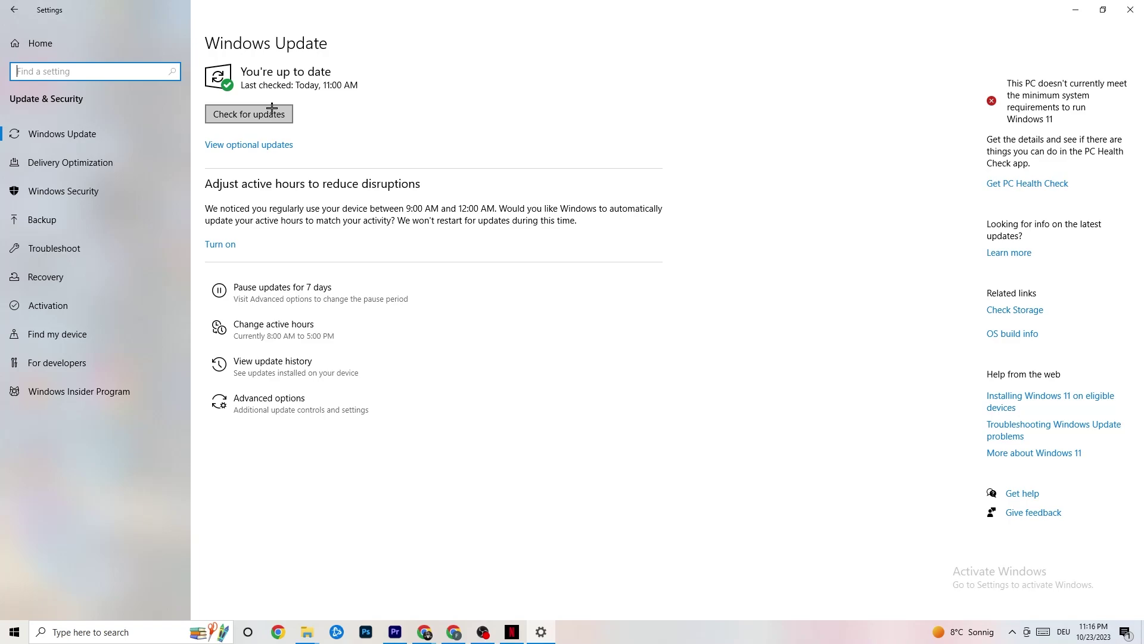
click(242, 77)
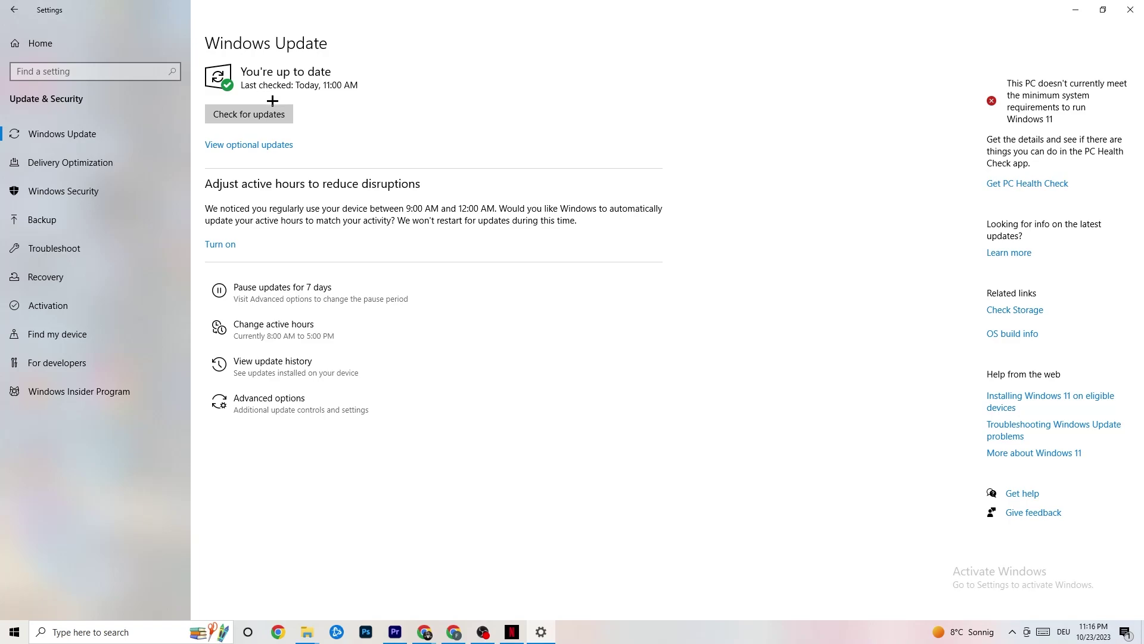
click(1130, 9)
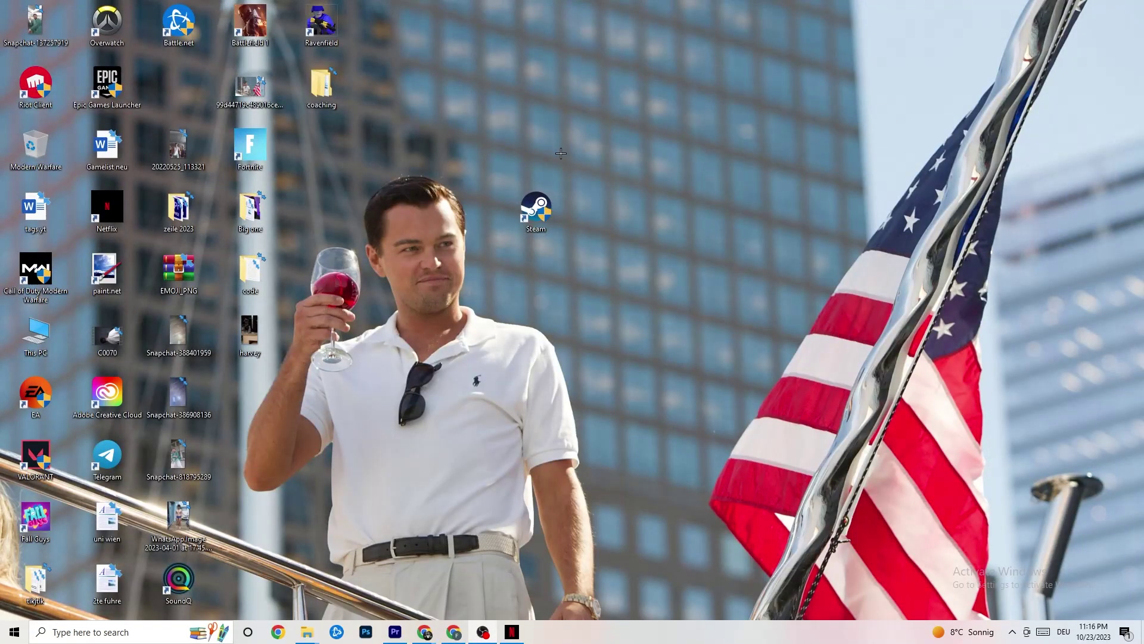
Step: Open Task Manager, maximize its window and show the performance graph of the physical Ethernet adapter
drag(597, 634, 620, 633)
right_click(613, 639)
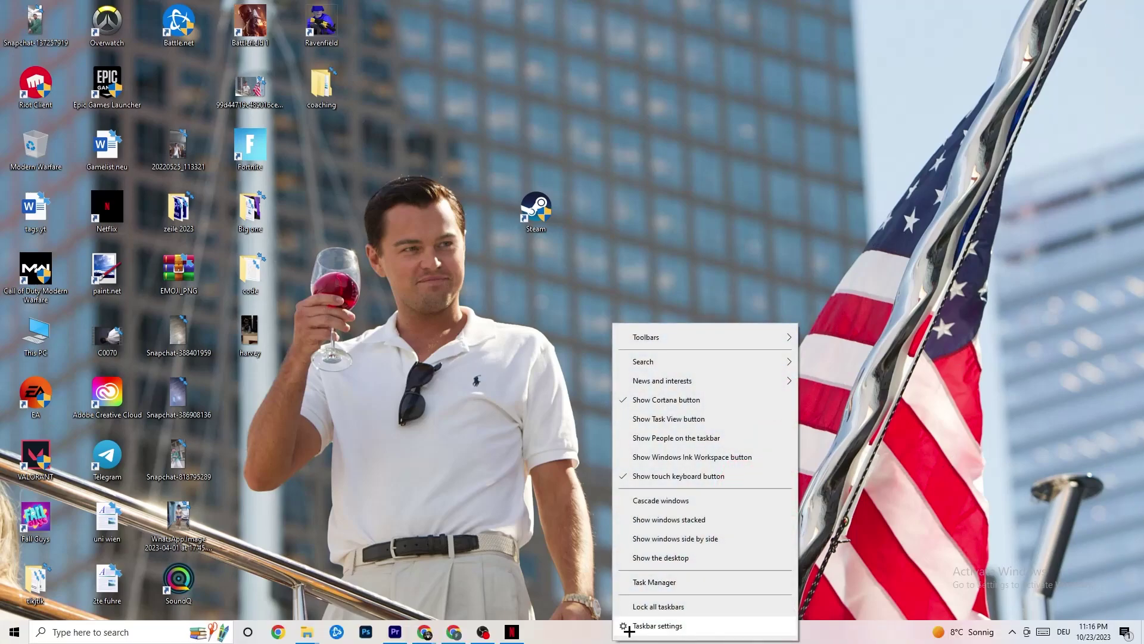
click(655, 582)
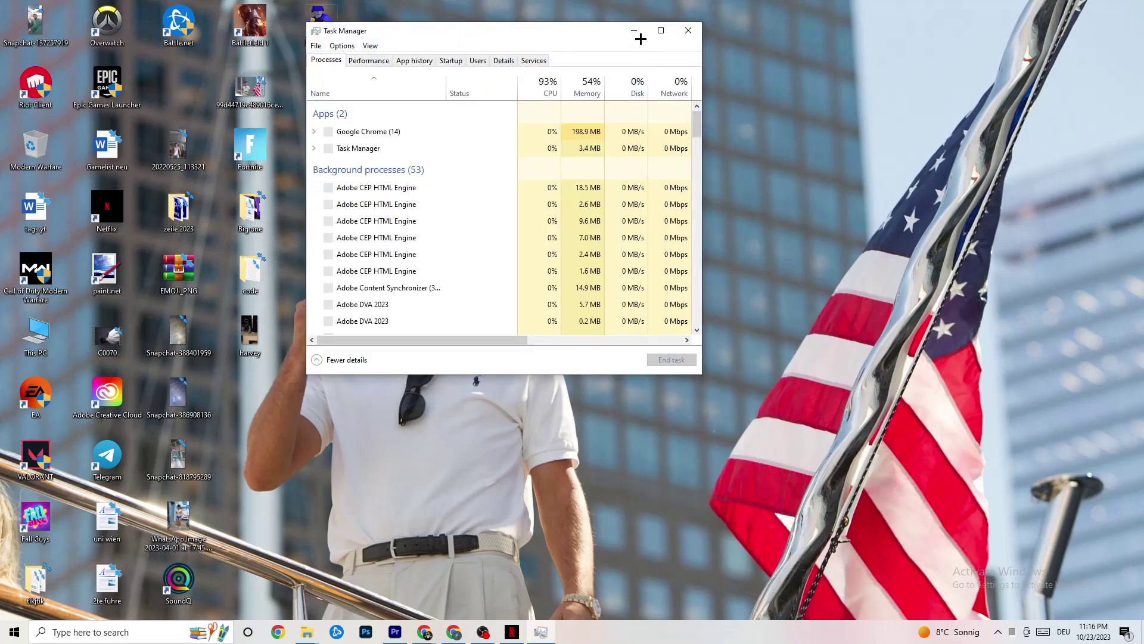
double_click(651, 26)
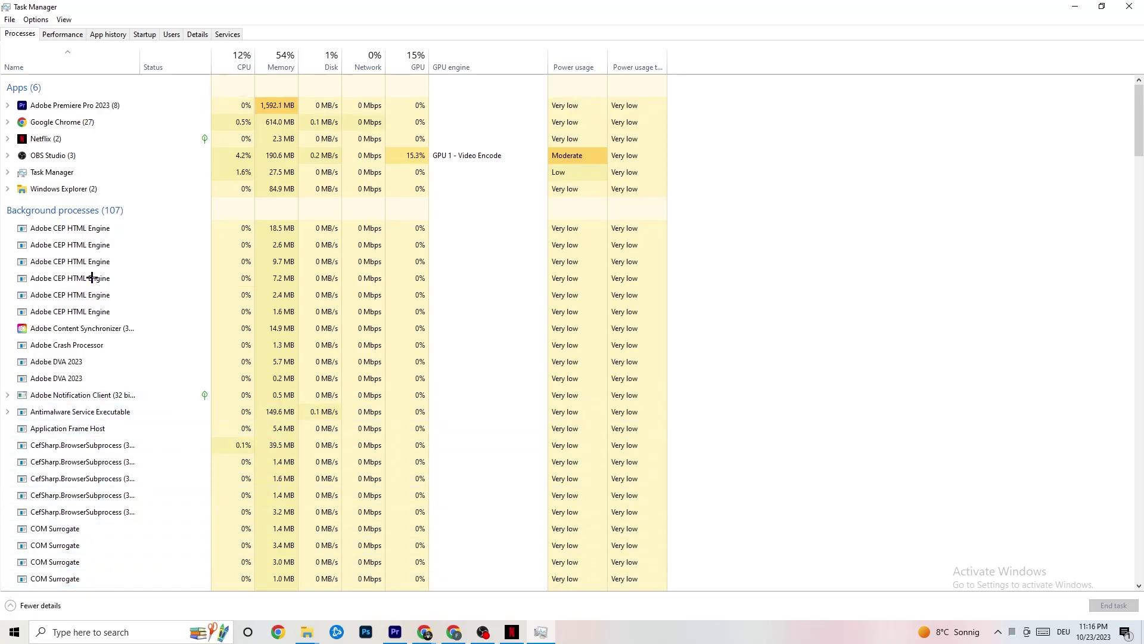
click(62, 35)
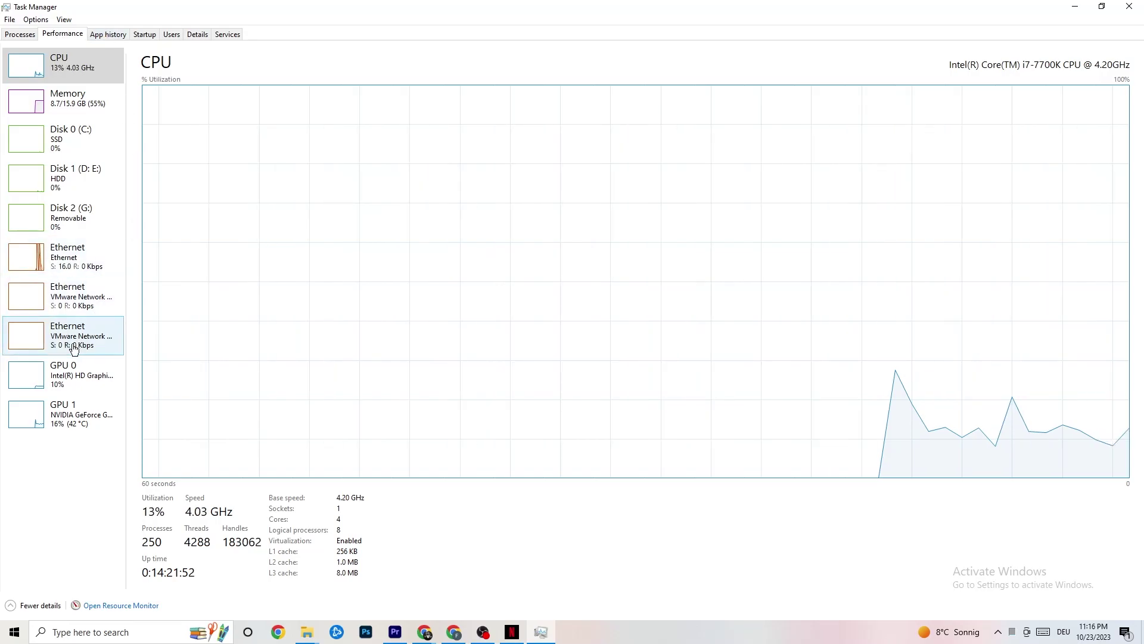
click(75, 264)
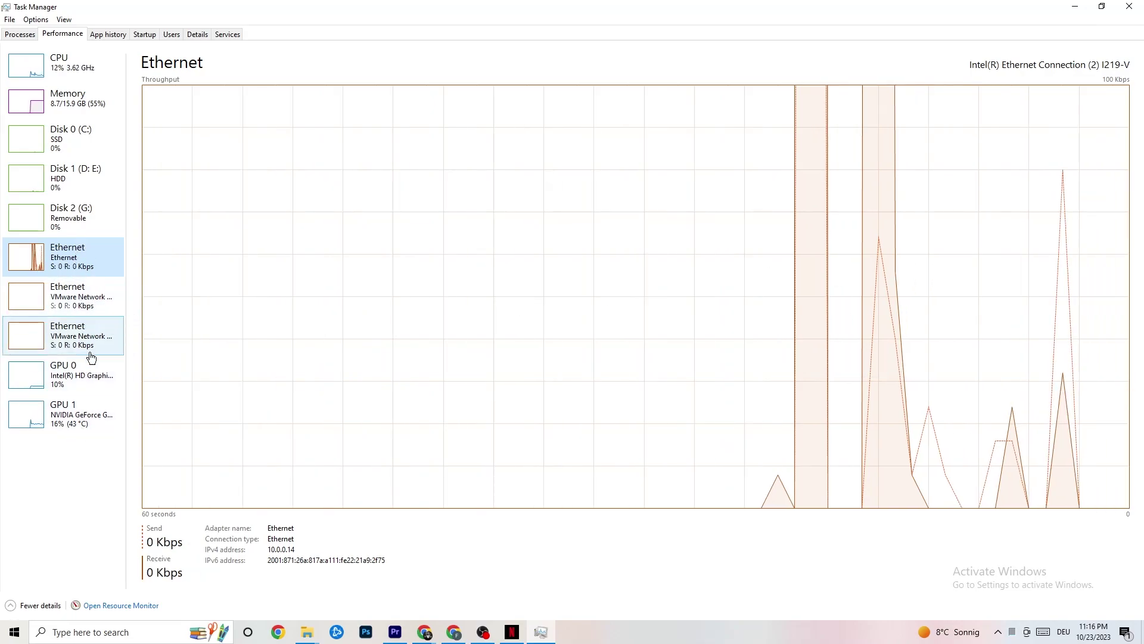
Step: Open Resource Monitor maximized, inspect the processes with network activity, including the actions for SearchApp.exe, and the overview, and close it
right_click(78, 596)
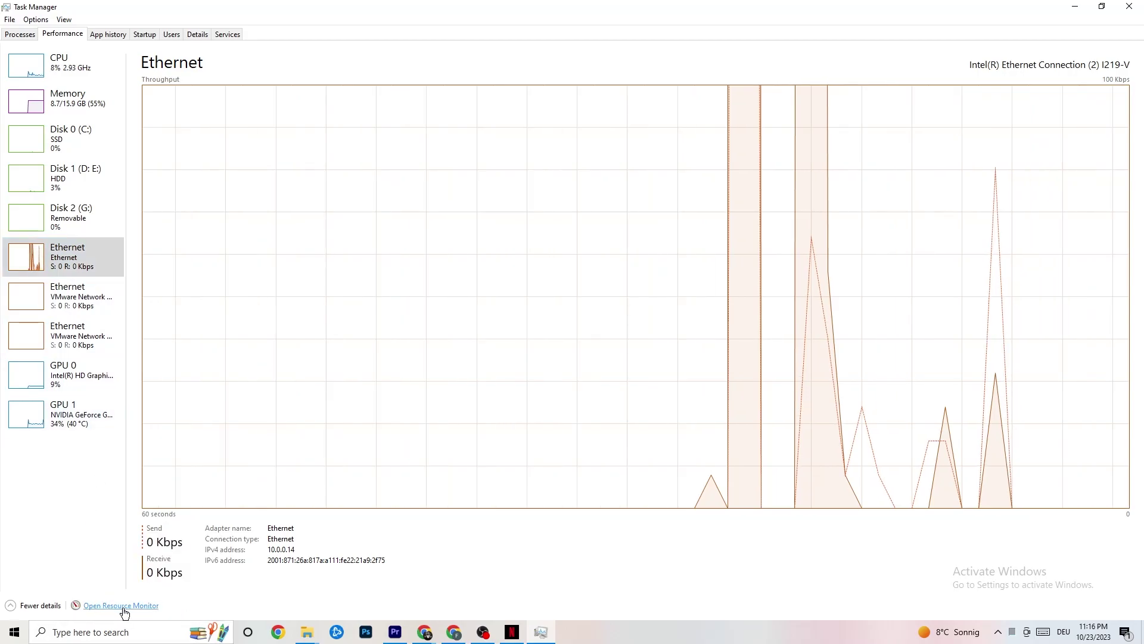
click(122, 606)
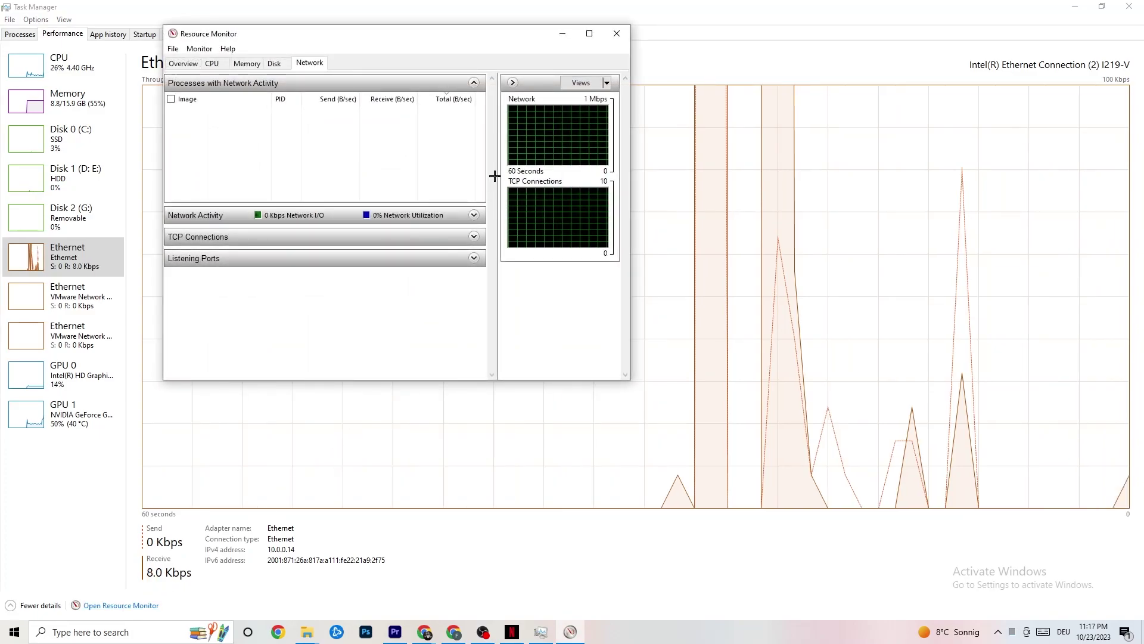
click(589, 33)
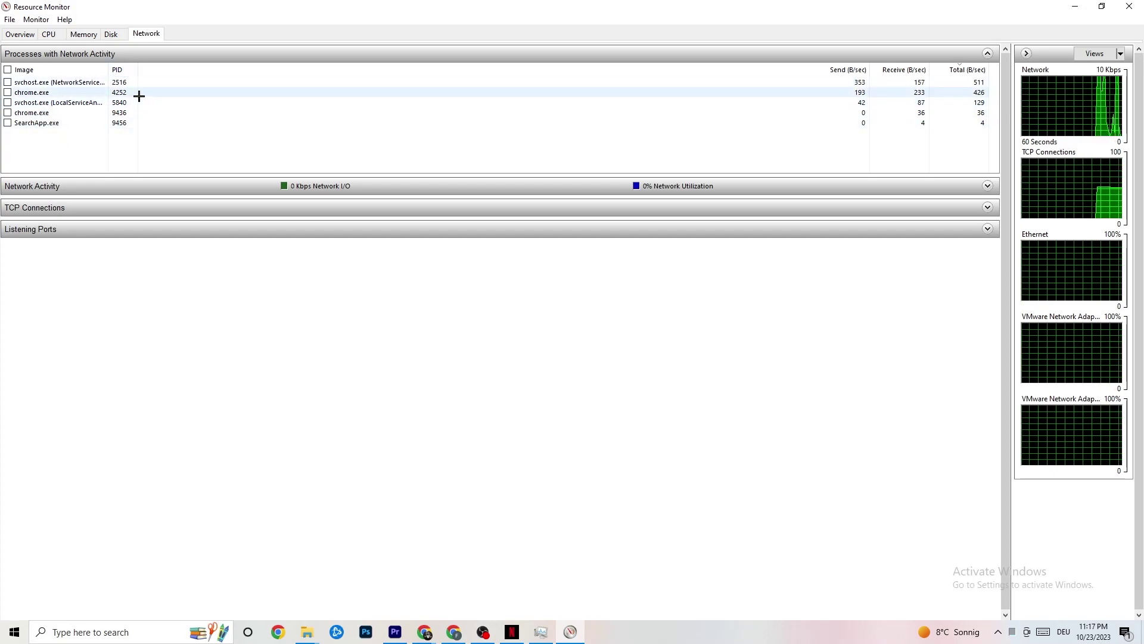
right_click(55, 123)
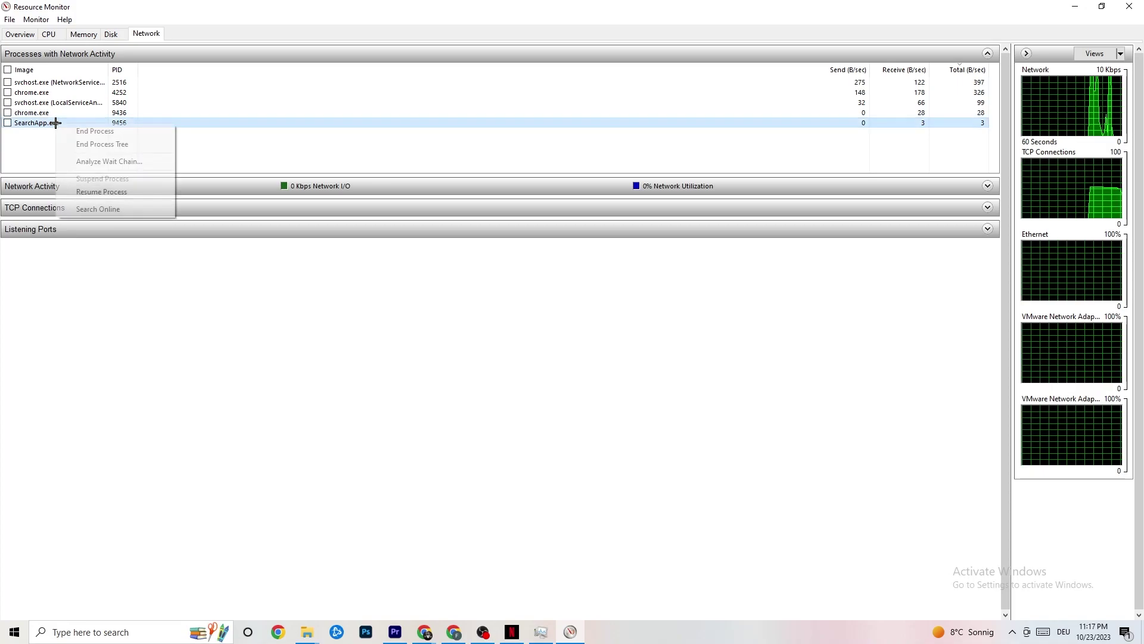
click(350, 155)
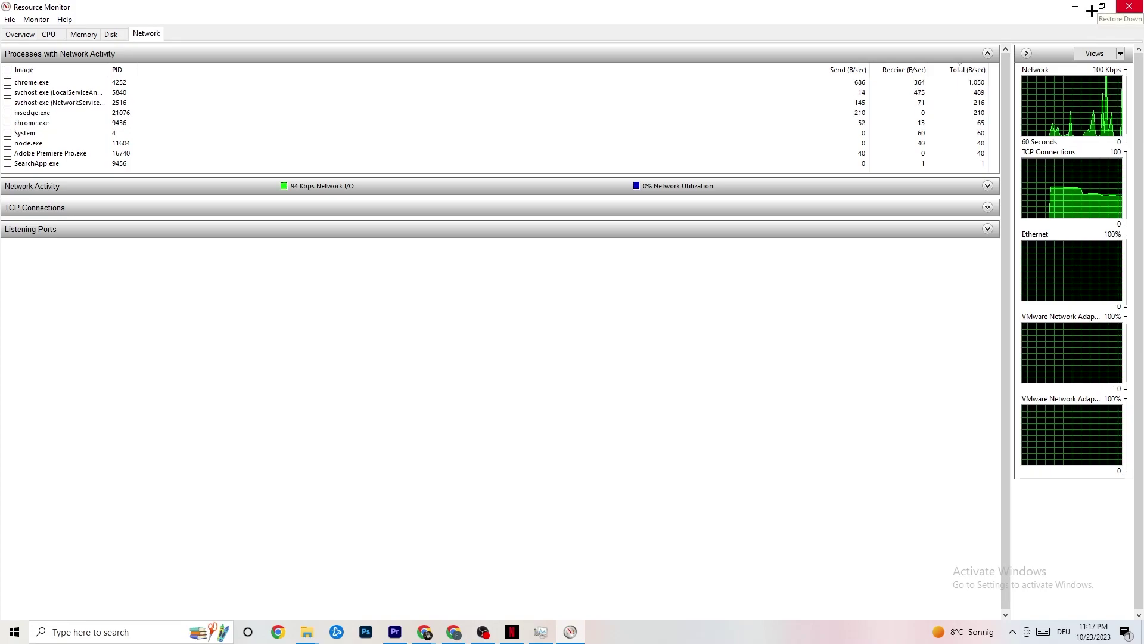
click(24, 35)
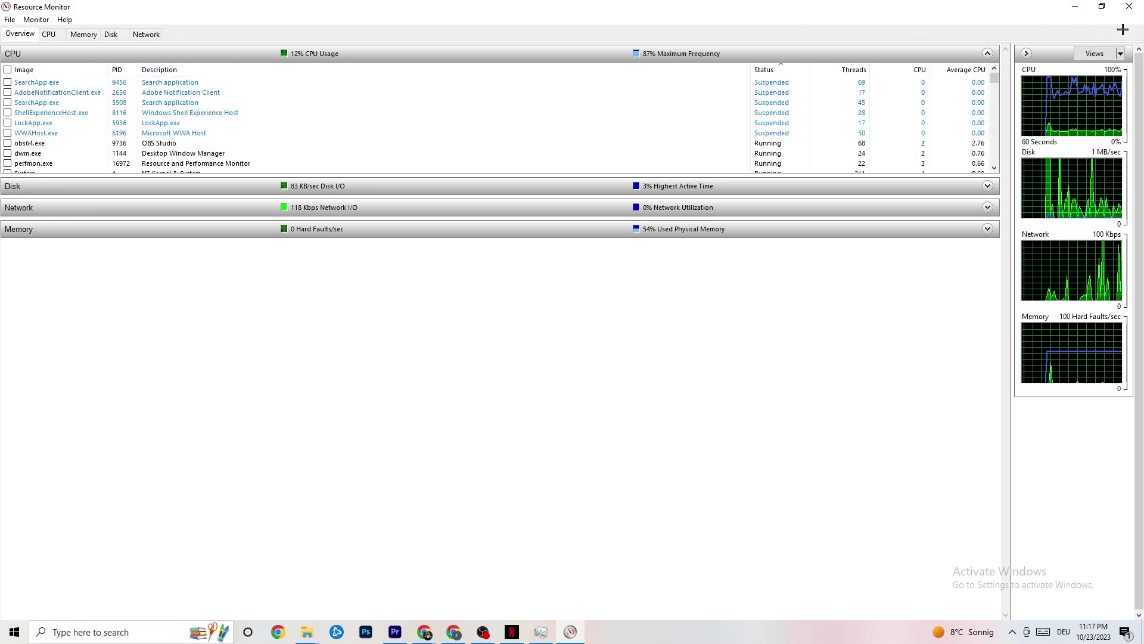
click(1129, 6)
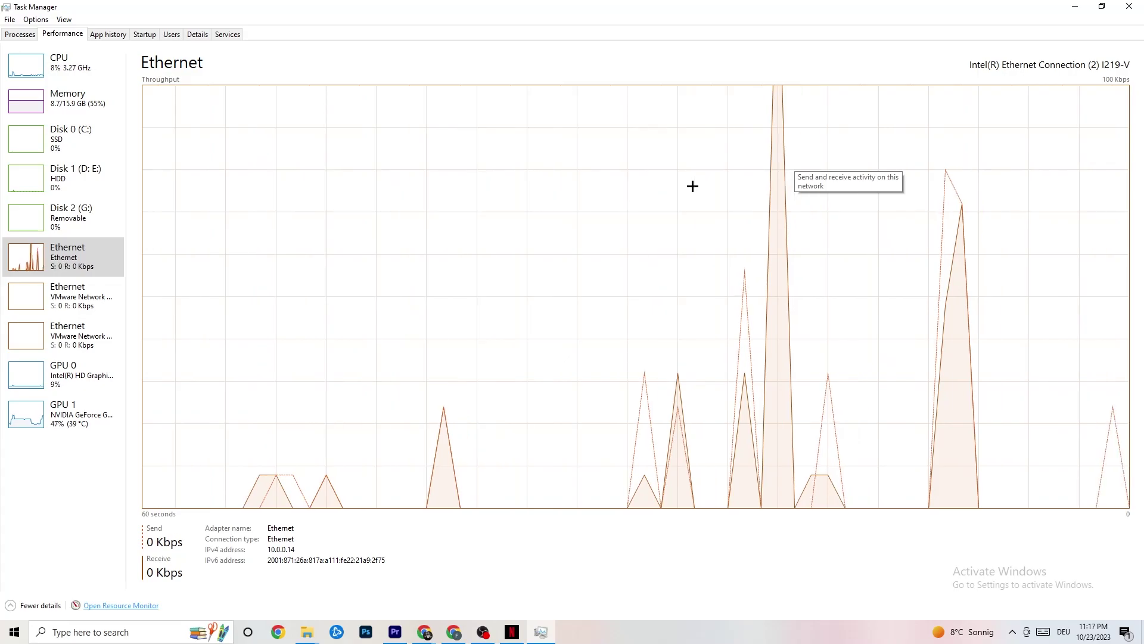
Step: Review the startup programs with their status and startup impact, and close Task Manager
click(149, 38)
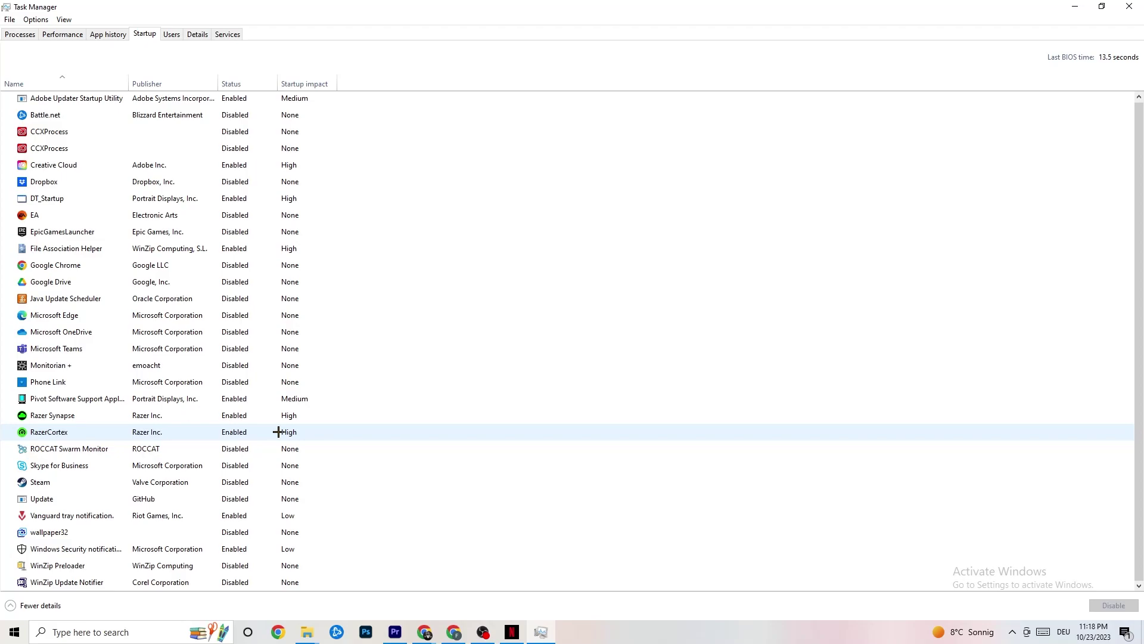
click(1136, 5)
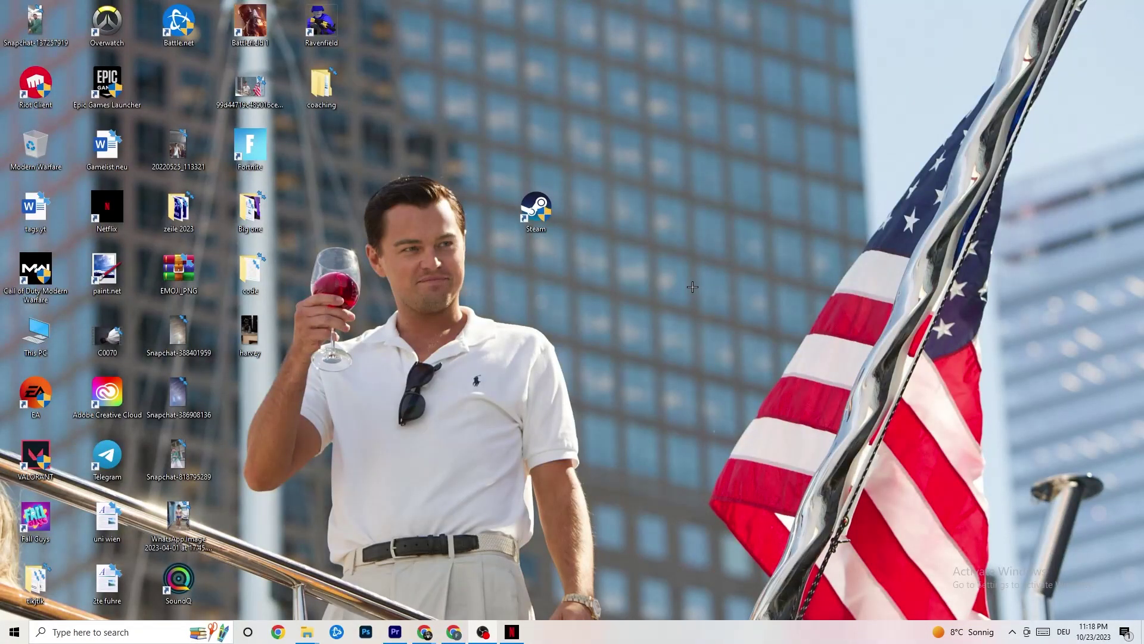